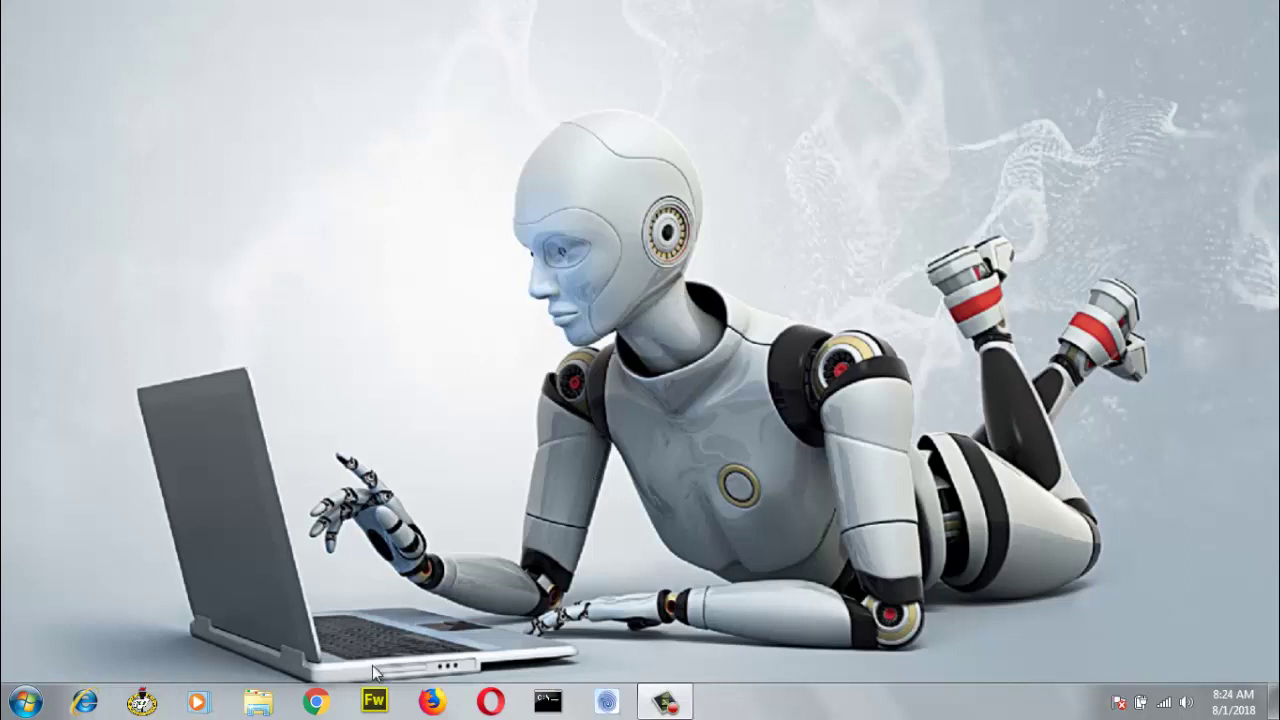
# - Open Google Chrome and go to contacts.google.com
pyautogui.click(322, 706)
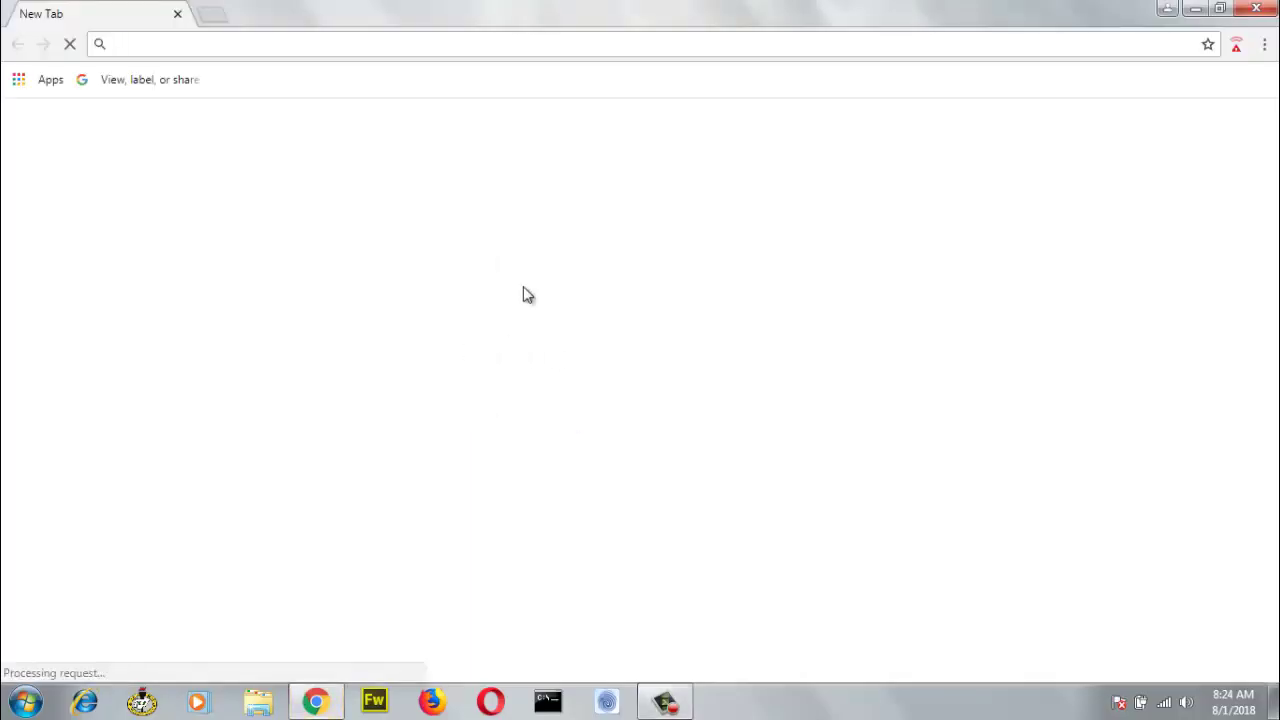
pyautogui.write('co')
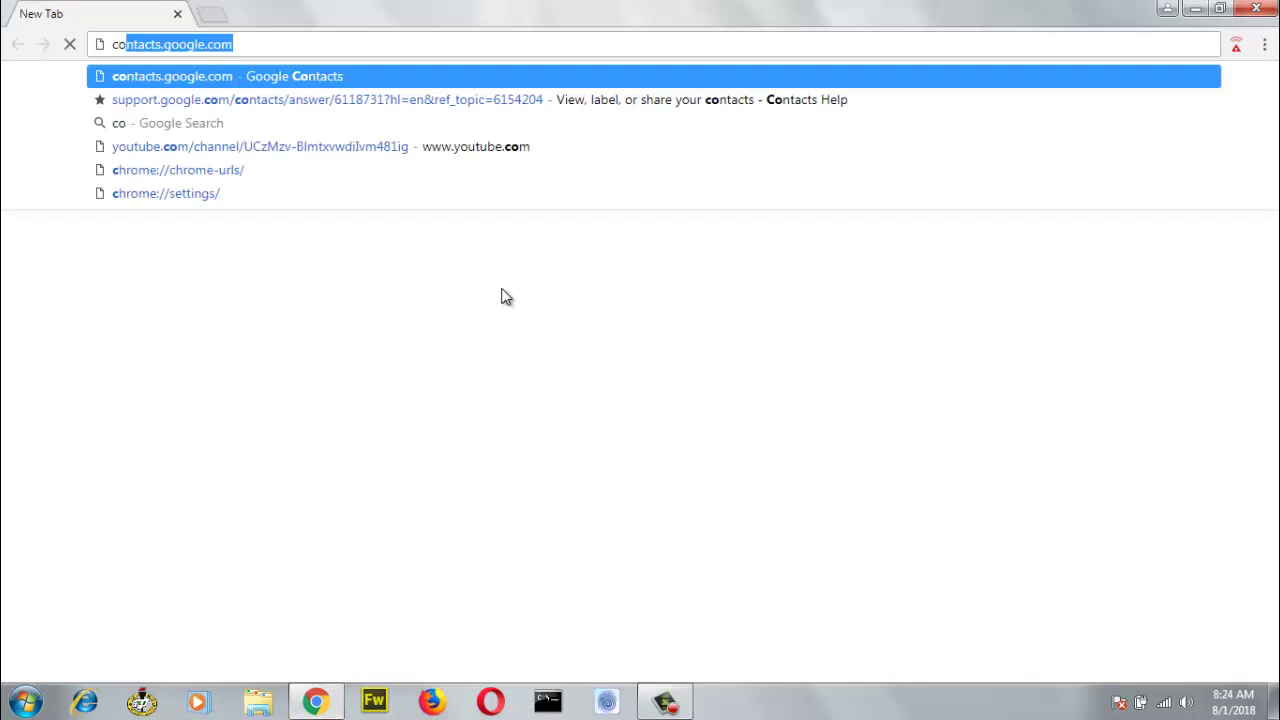
pyautogui.write('contacts.google.com')
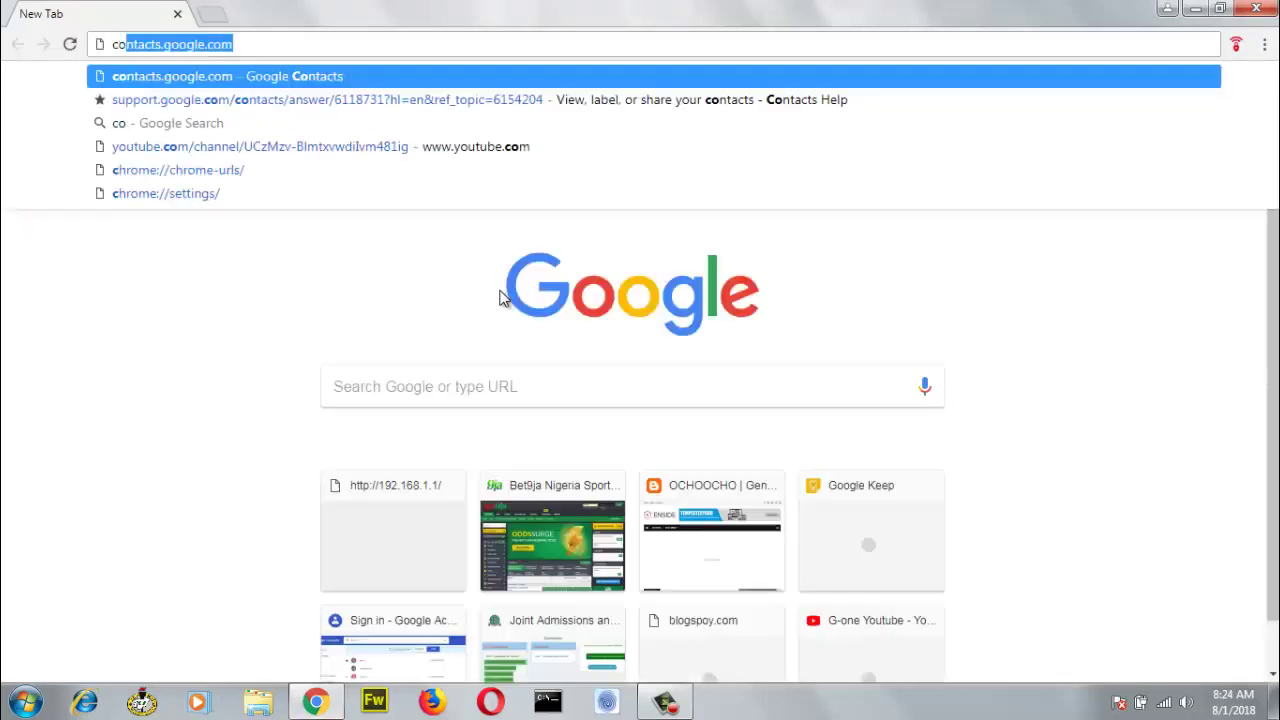
pyautogui.press('Return')
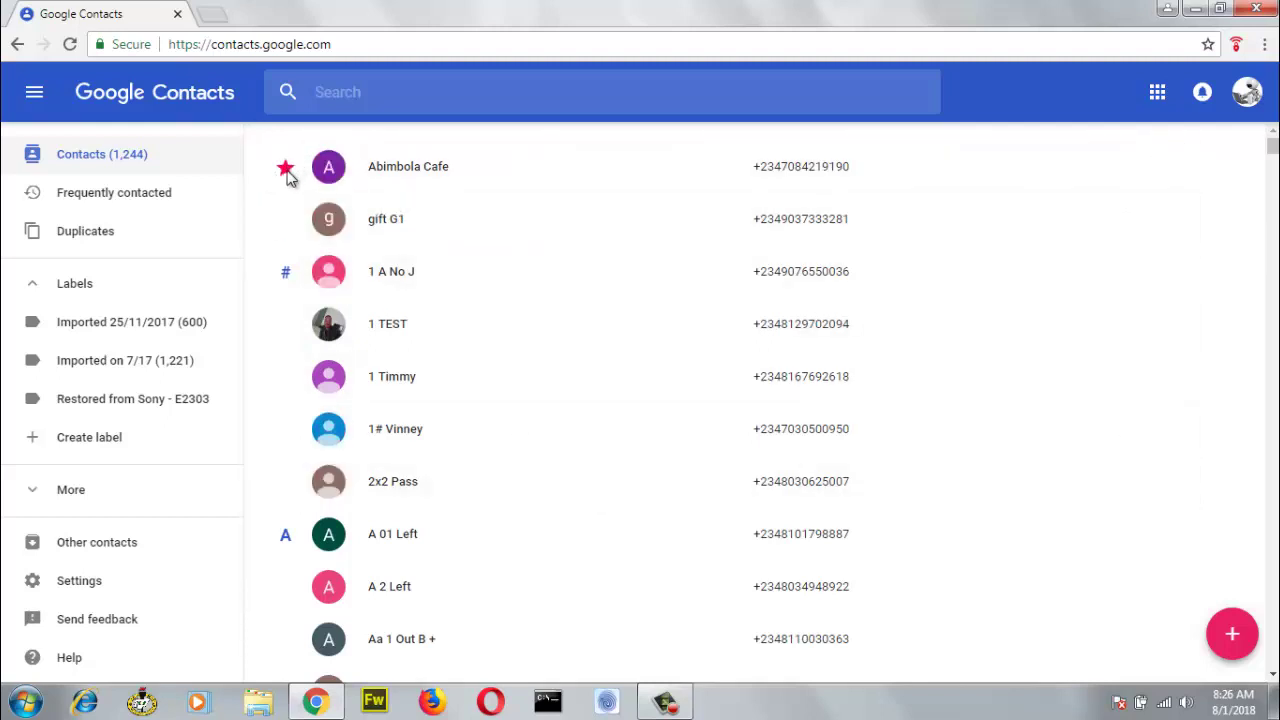
# - Remove the star from the first starred contact in the list and close its details
pyautogui.click(384, 170)
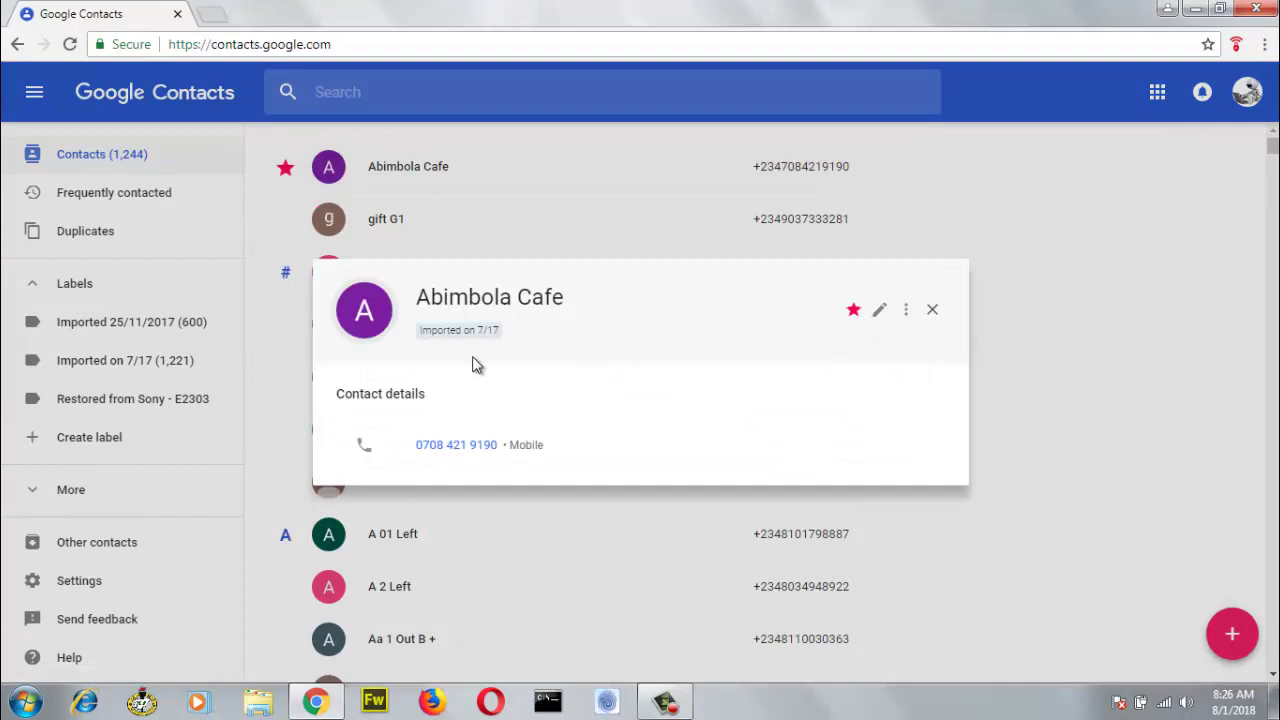
pyautogui.click(854, 311)
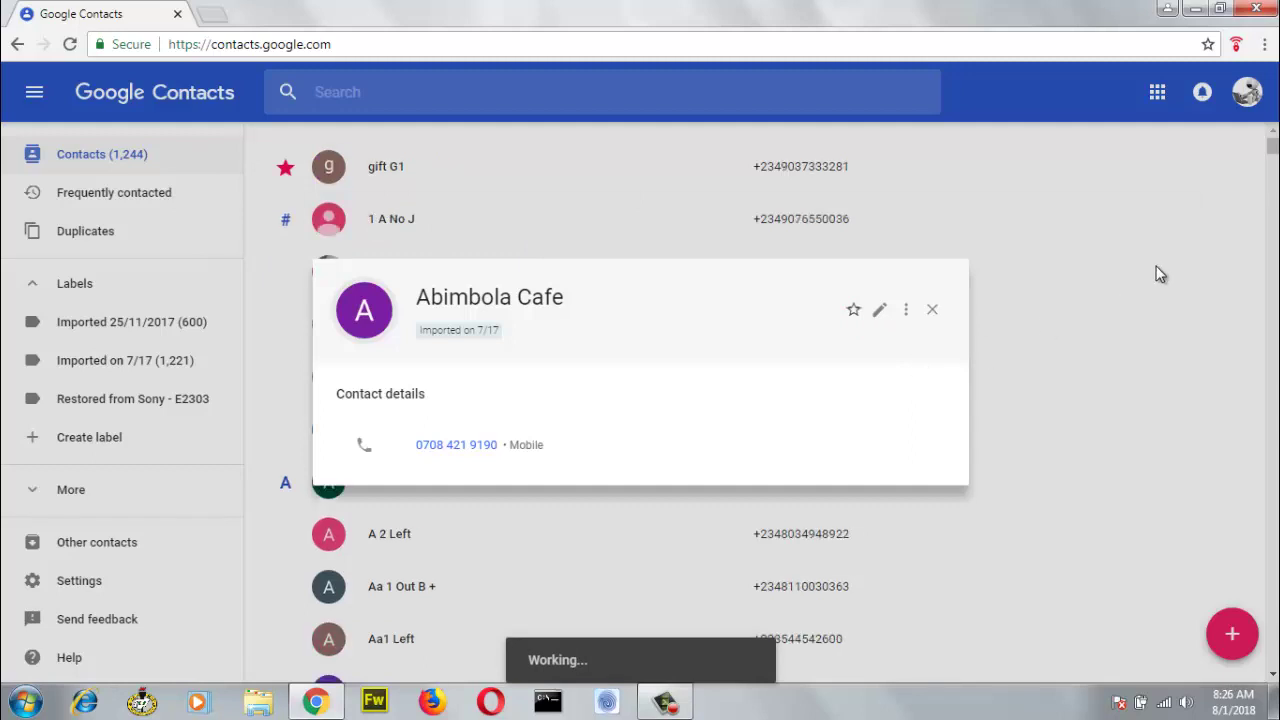
pyautogui.click(1106, 263)
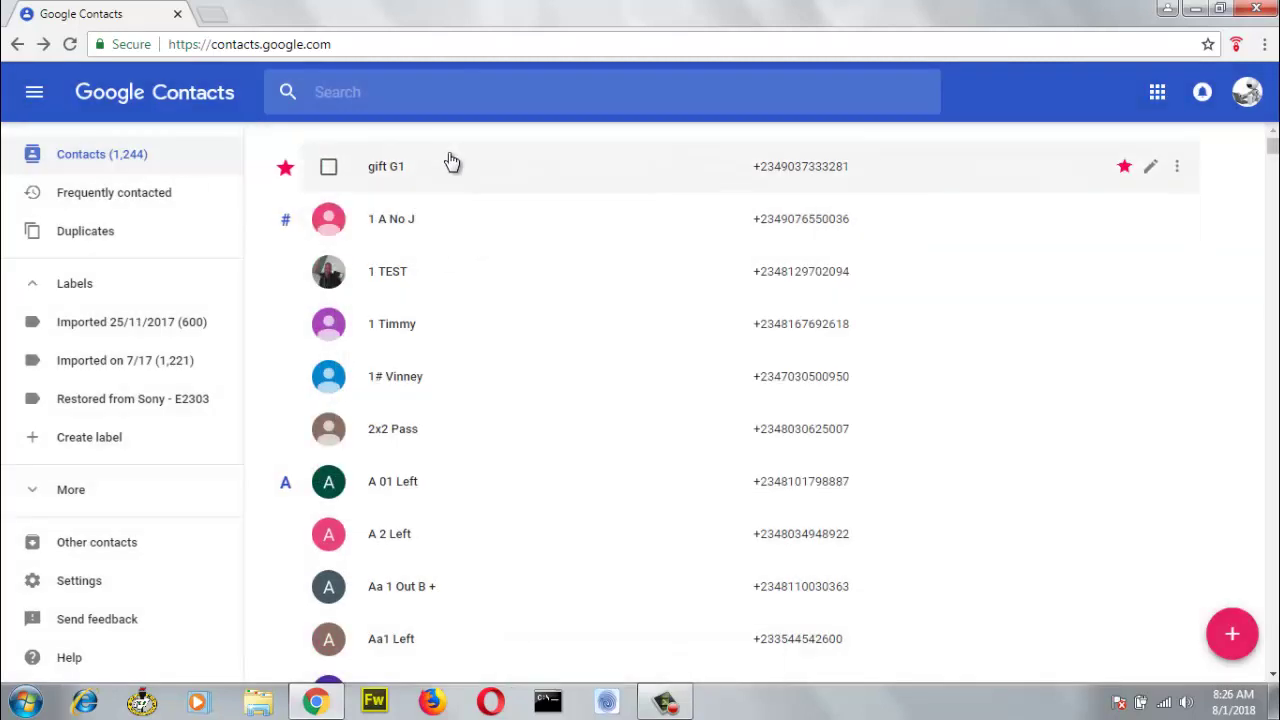
# - Star the last contact in the Y section, near the end of the contact list
pyautogui.scroll(-3, 543, 271)
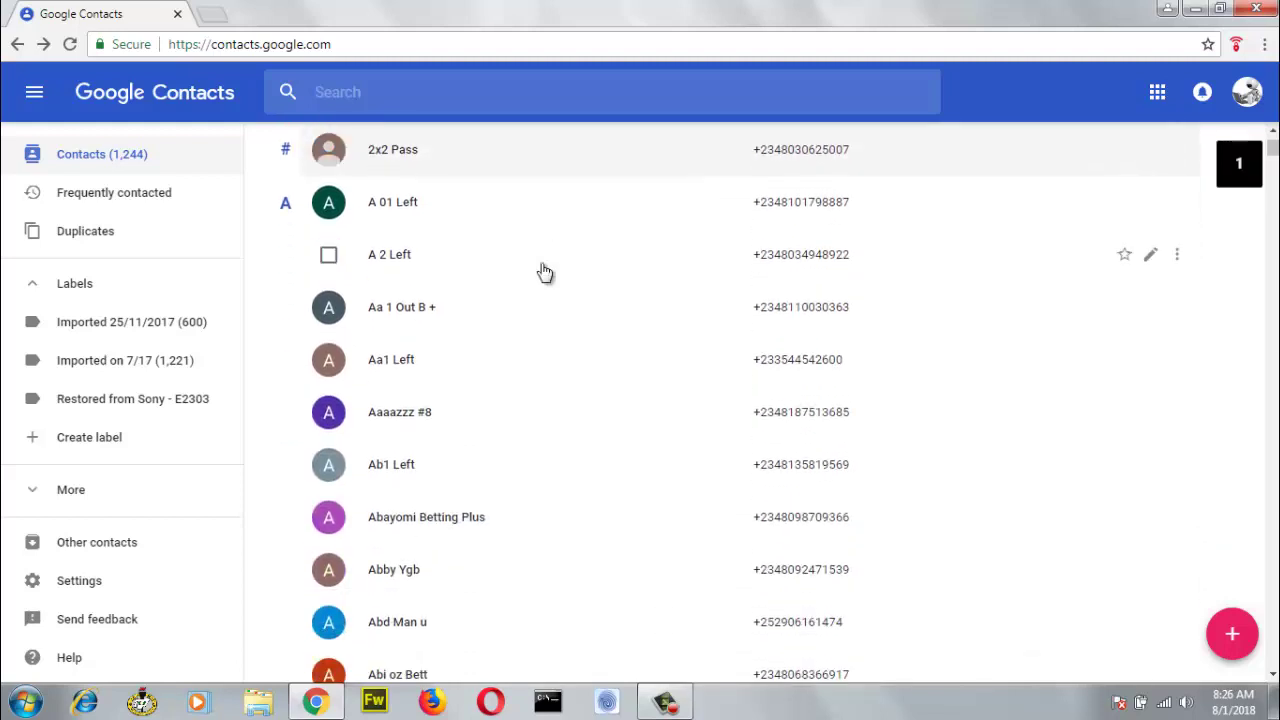
pyautogui.scroll(-4, 503, 515)
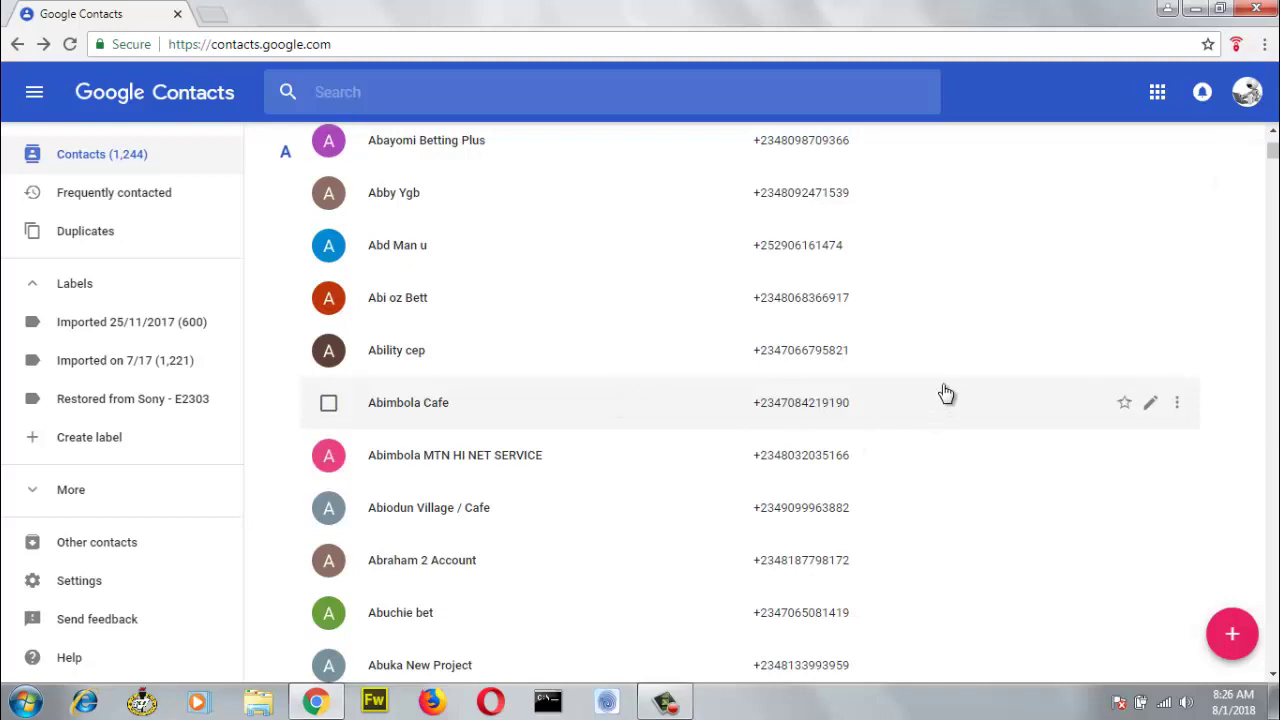
pyautogui.scroll(6, 946, 392)
pyautogui.scroll(-5, 946, 392)
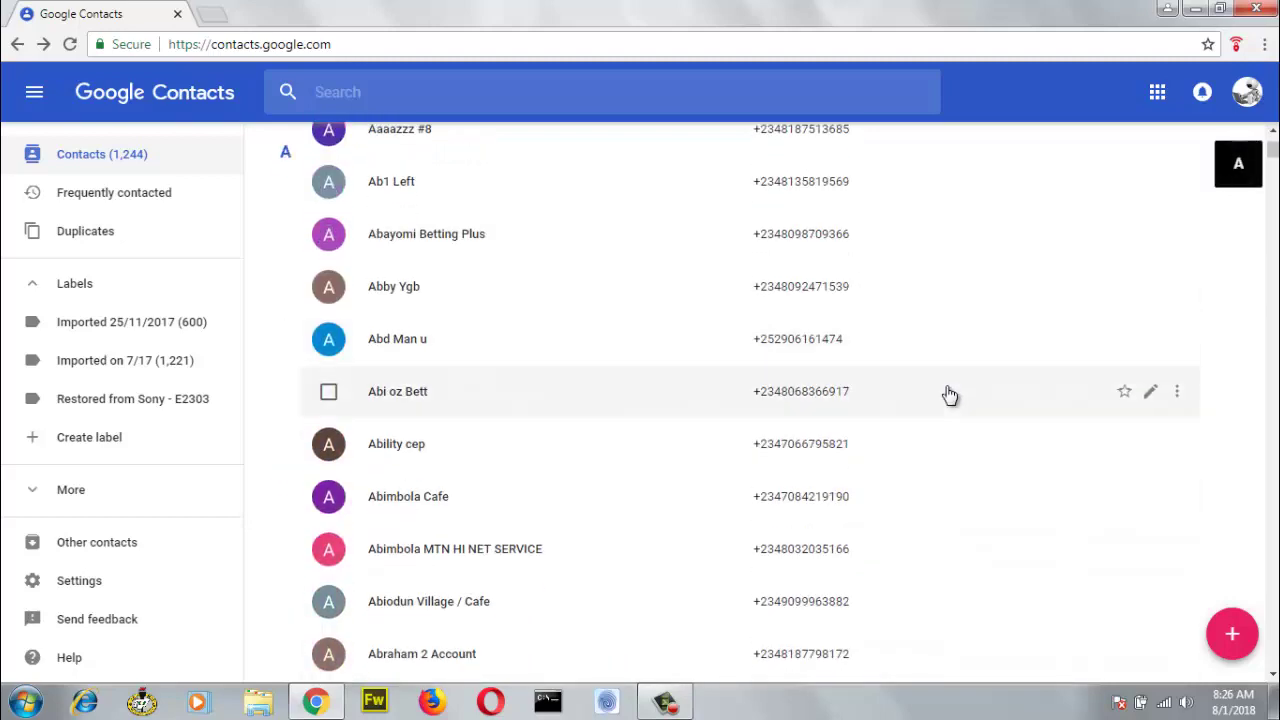
pyautogui.scroll(-8, 947, 397)
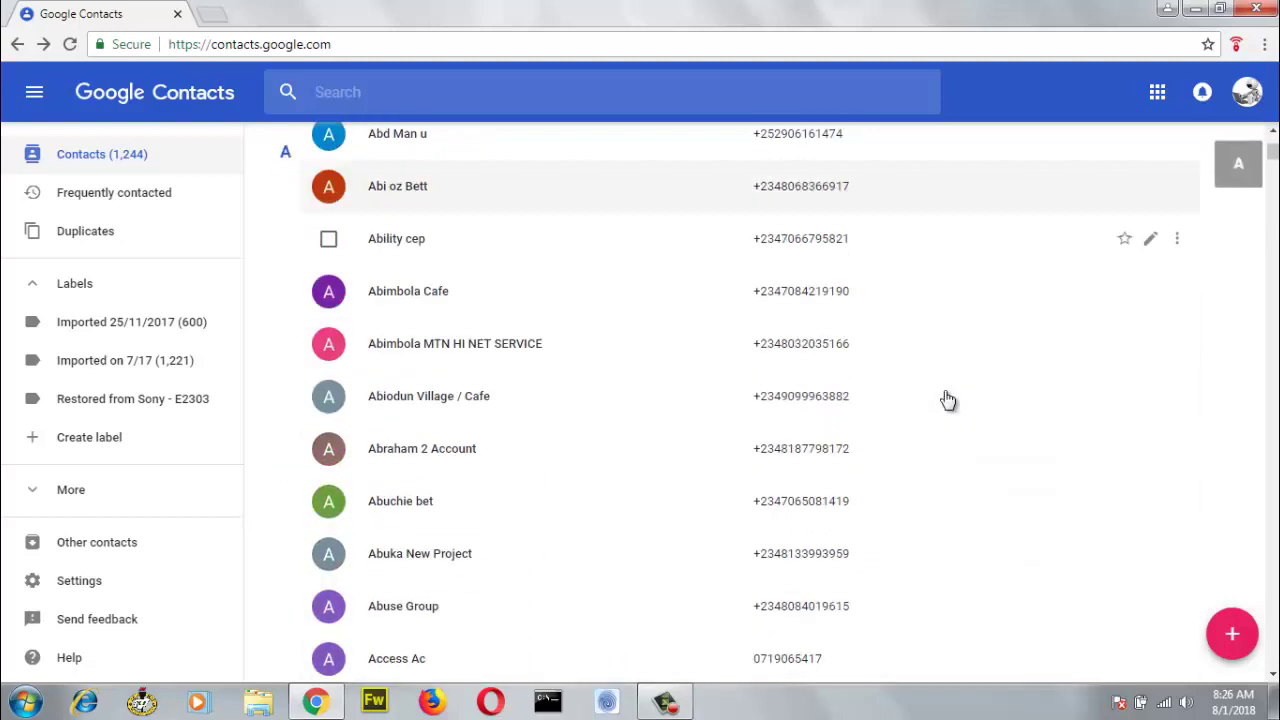
pyautogui.scroll(-15, 947, 397)
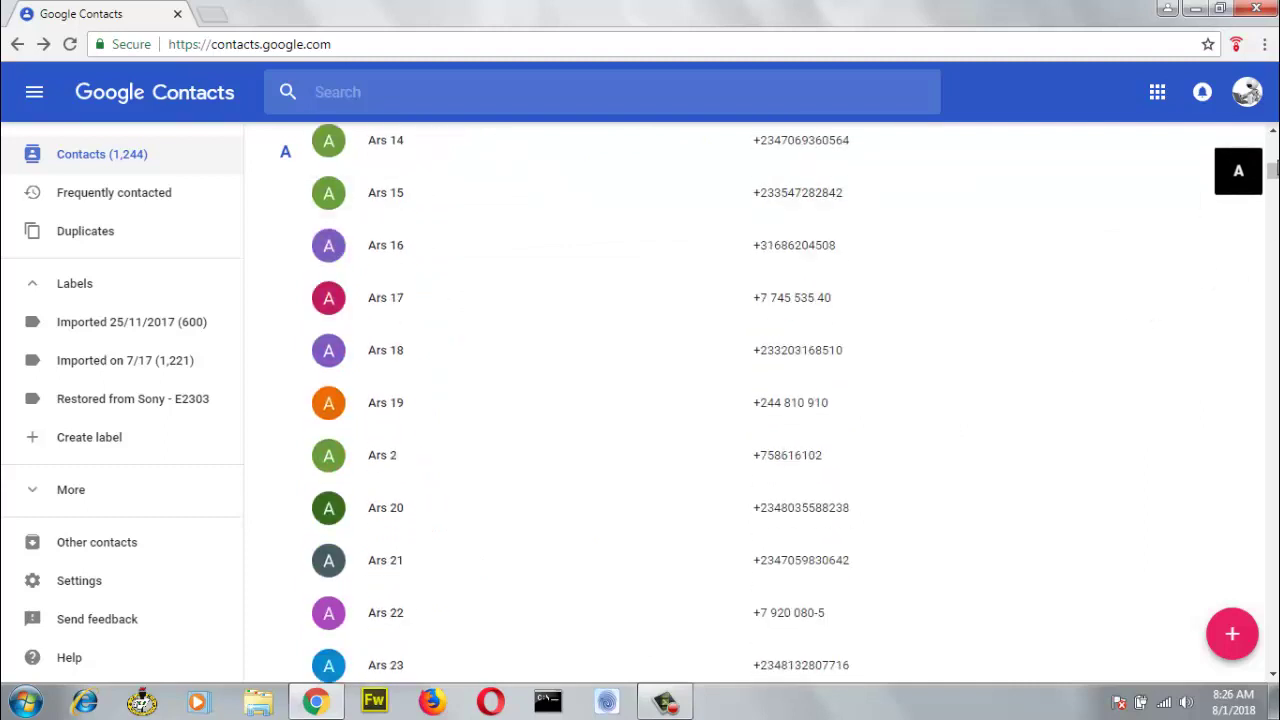
pyautogui.moveTo(1273, 175); pyautogui.dragTo(1273, 645)
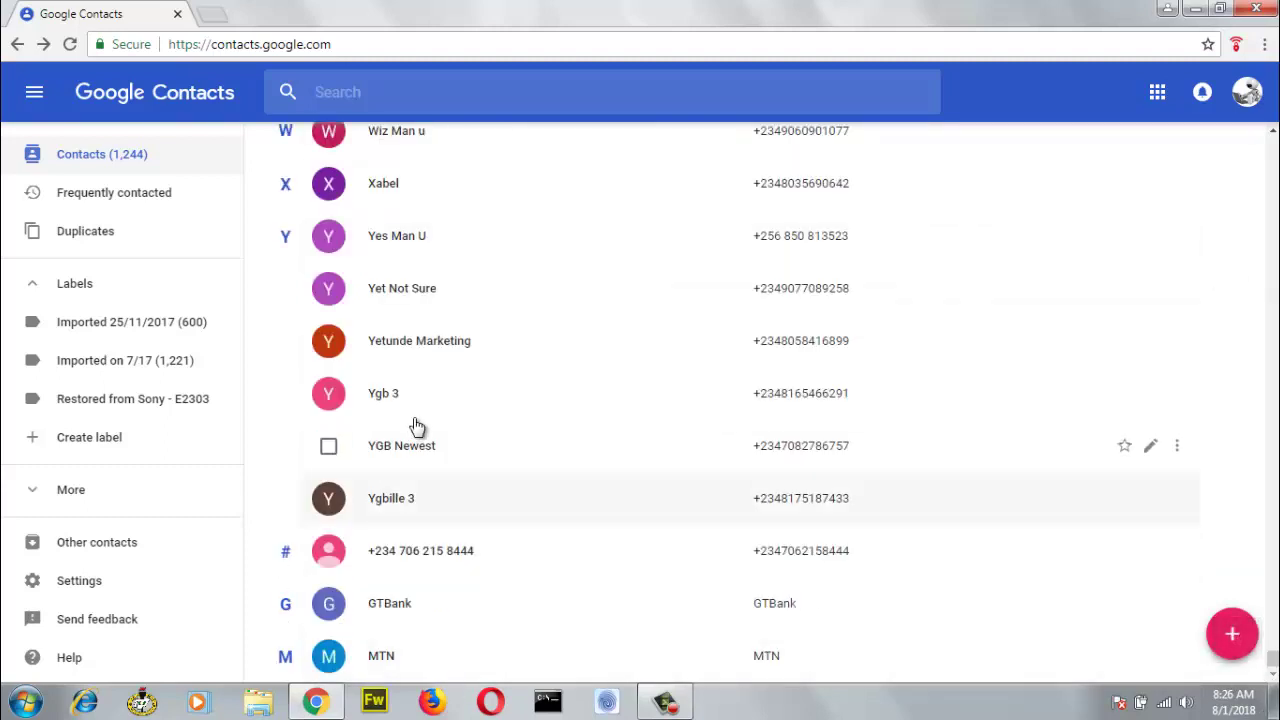
pyautogui.click(398, 508)
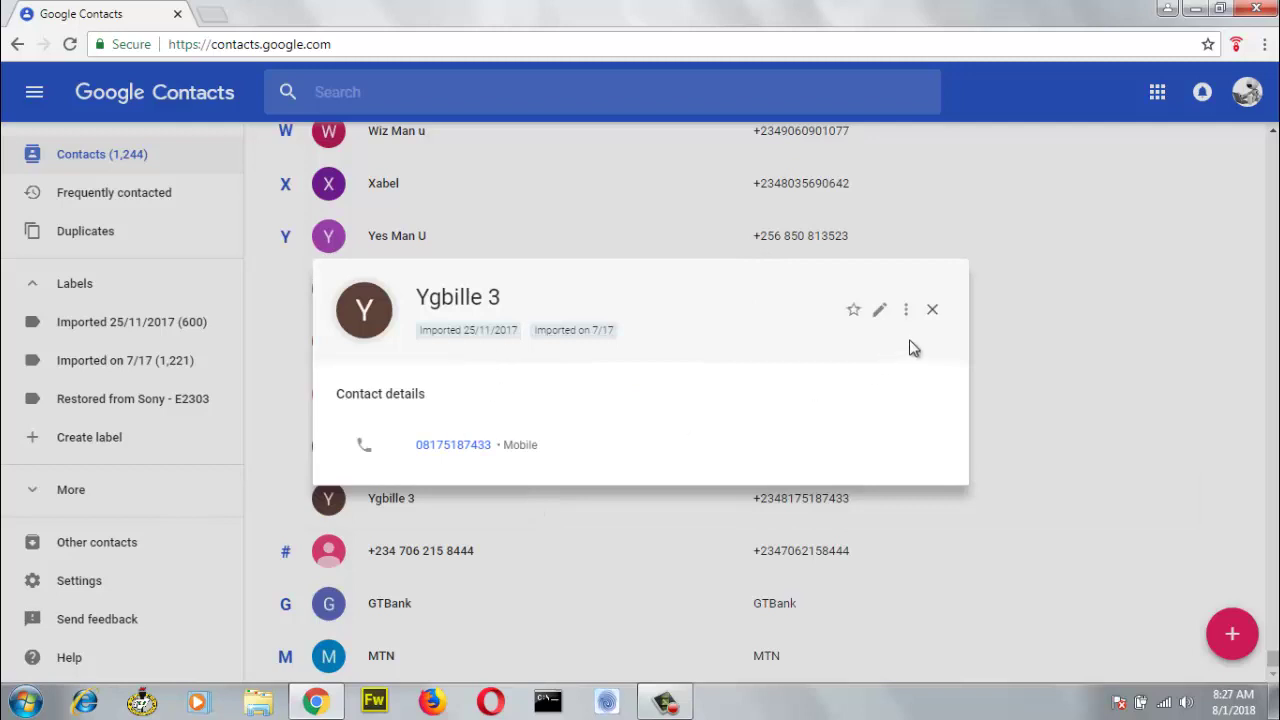
pyautogui.click(853, 312)
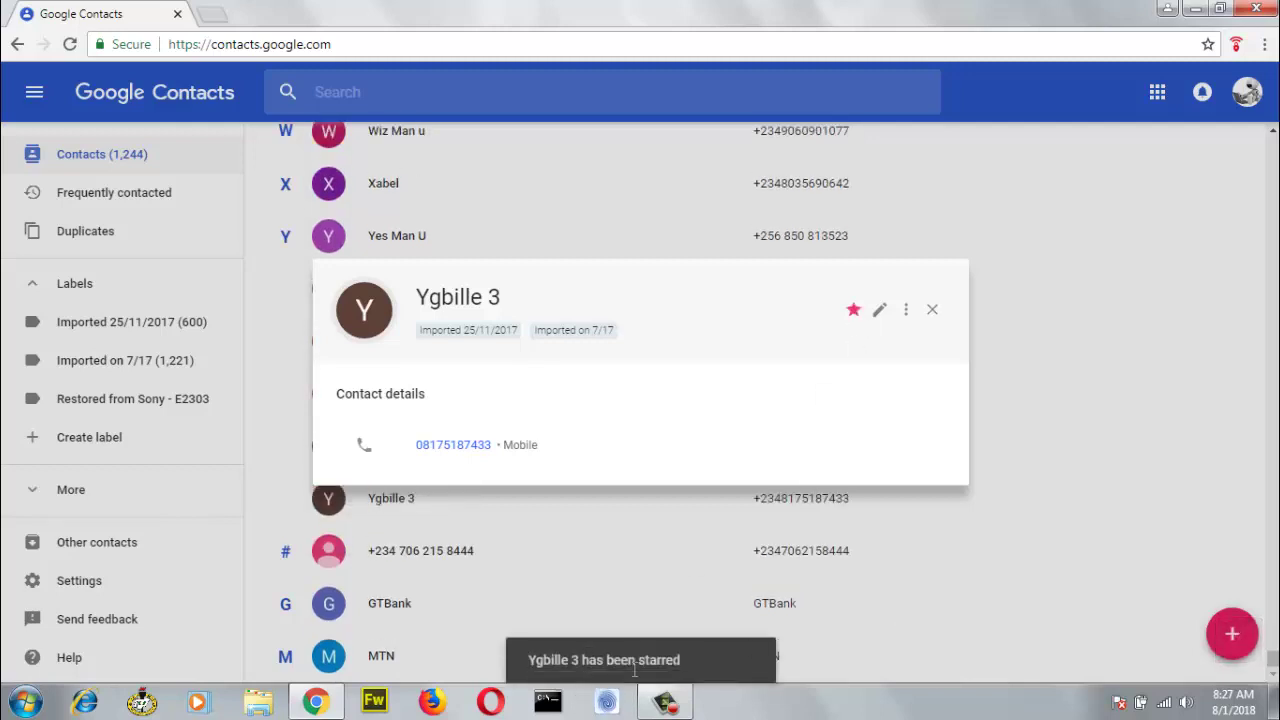
pyautogui.click(1157, 390)
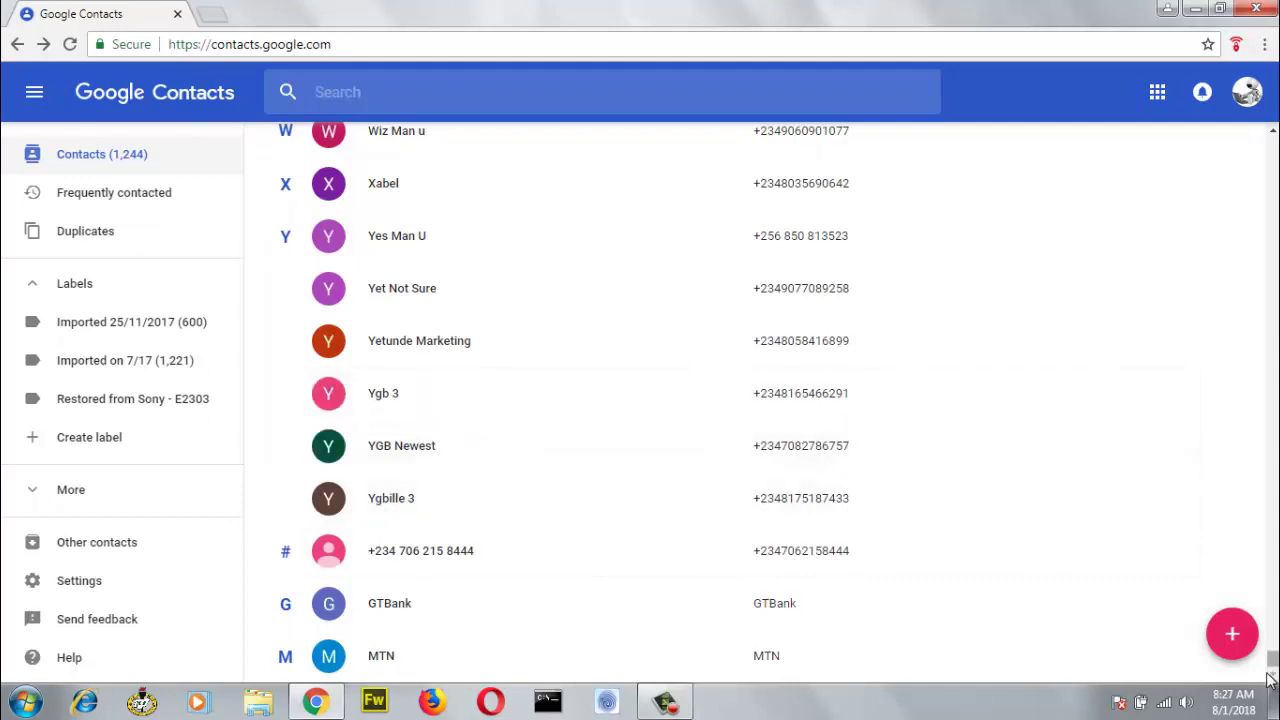
pyautogui.moveTo(1272, 660); pyautogui.dragTo(1272, 140)
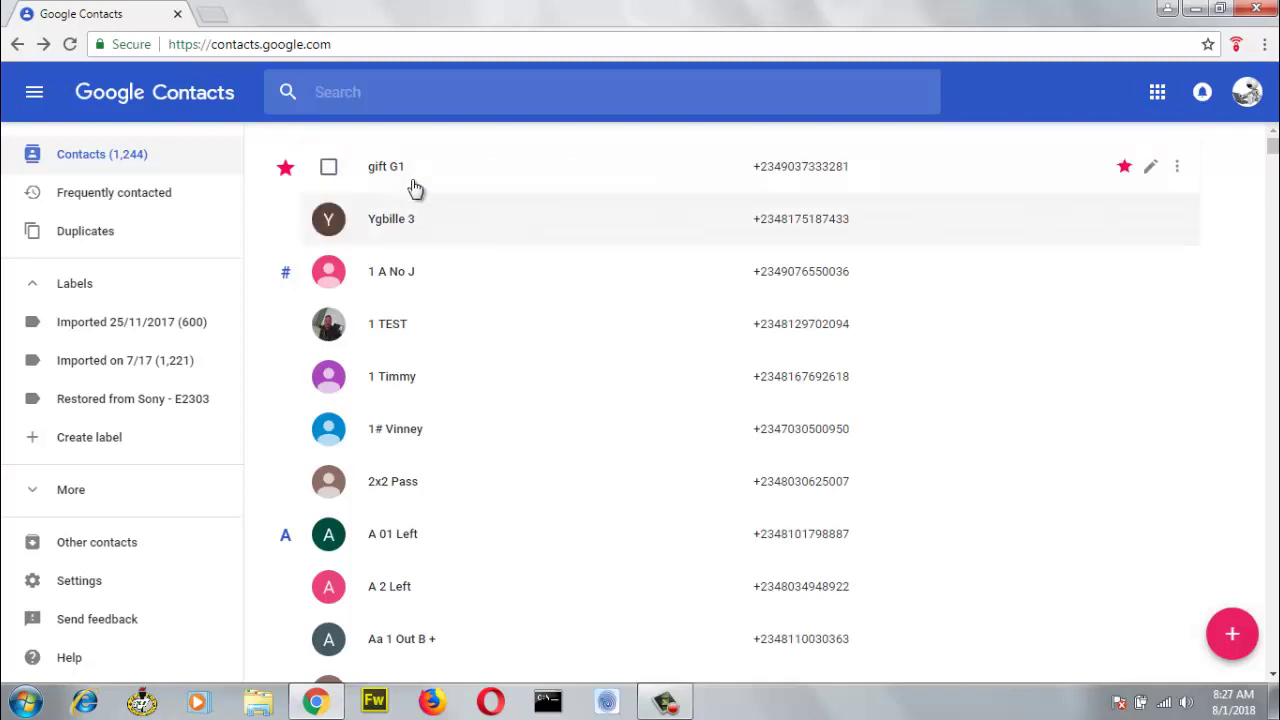
# - Star the second-to-last contact in the B section of the contact list
pyautogui.scroll(-12, 674, 331)
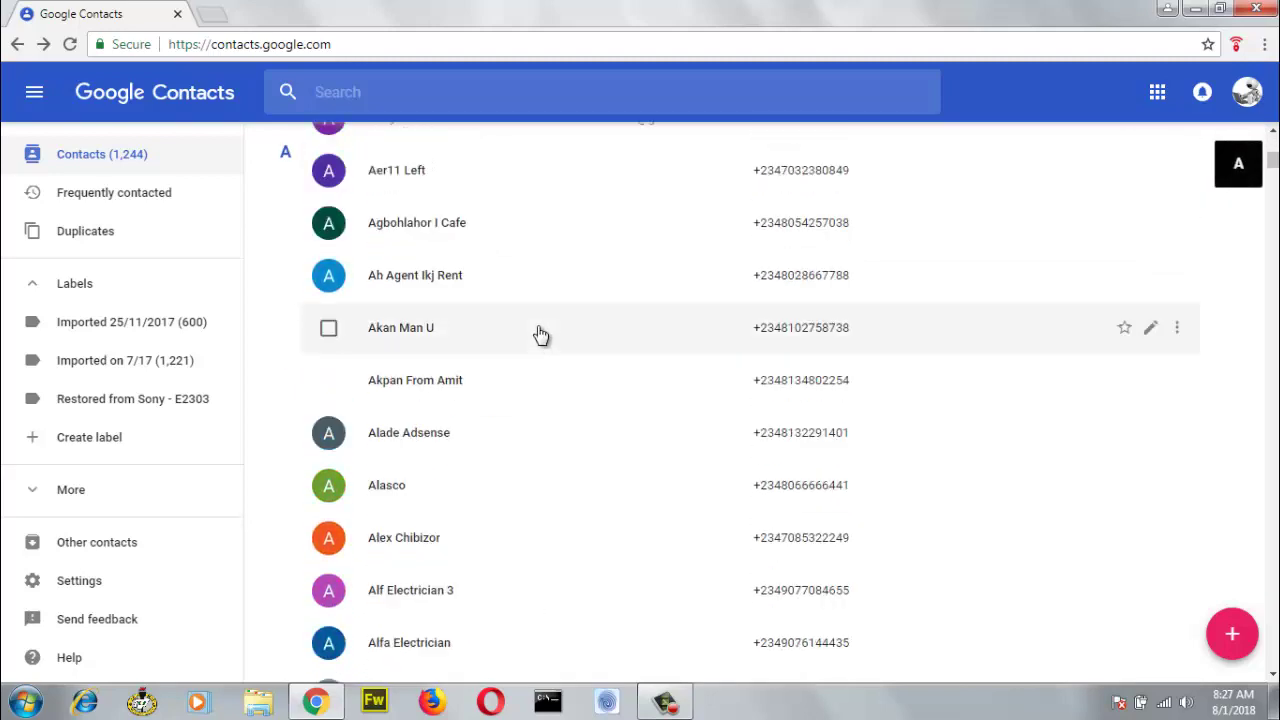
pyautogui.scroll(-20, 780, 330)
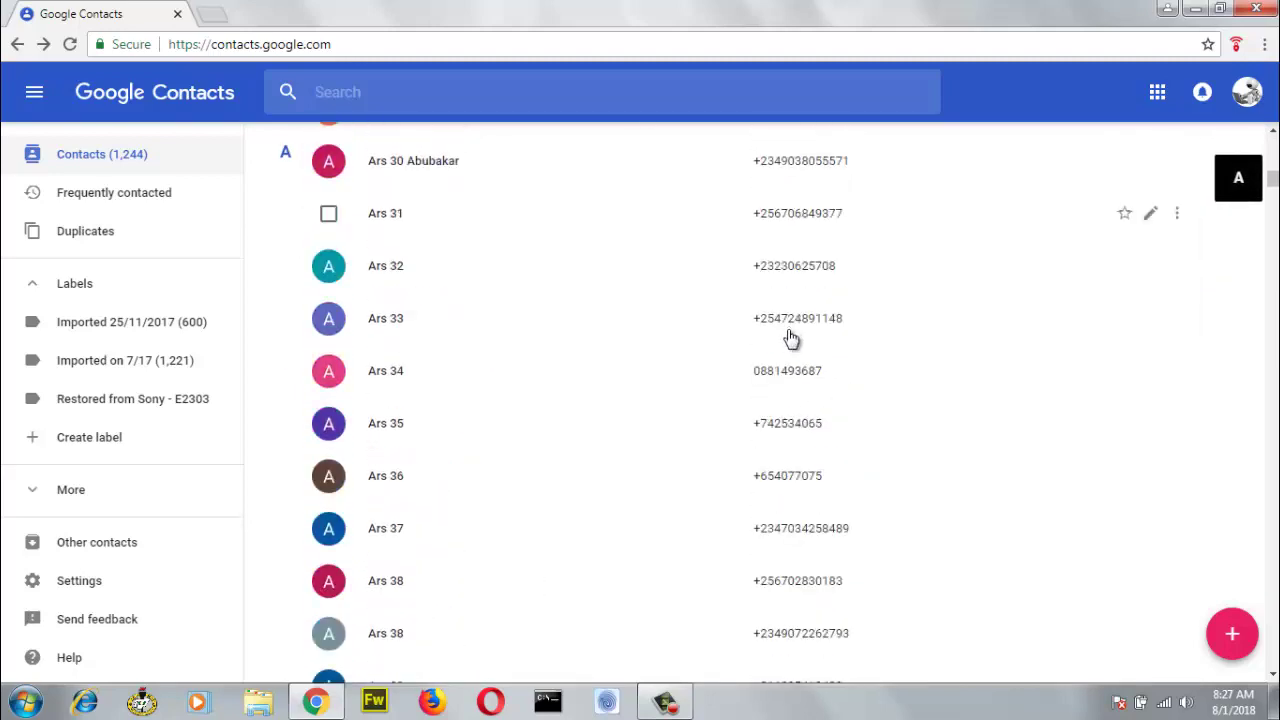
pyautogui.scroll(-20, 791, 340)
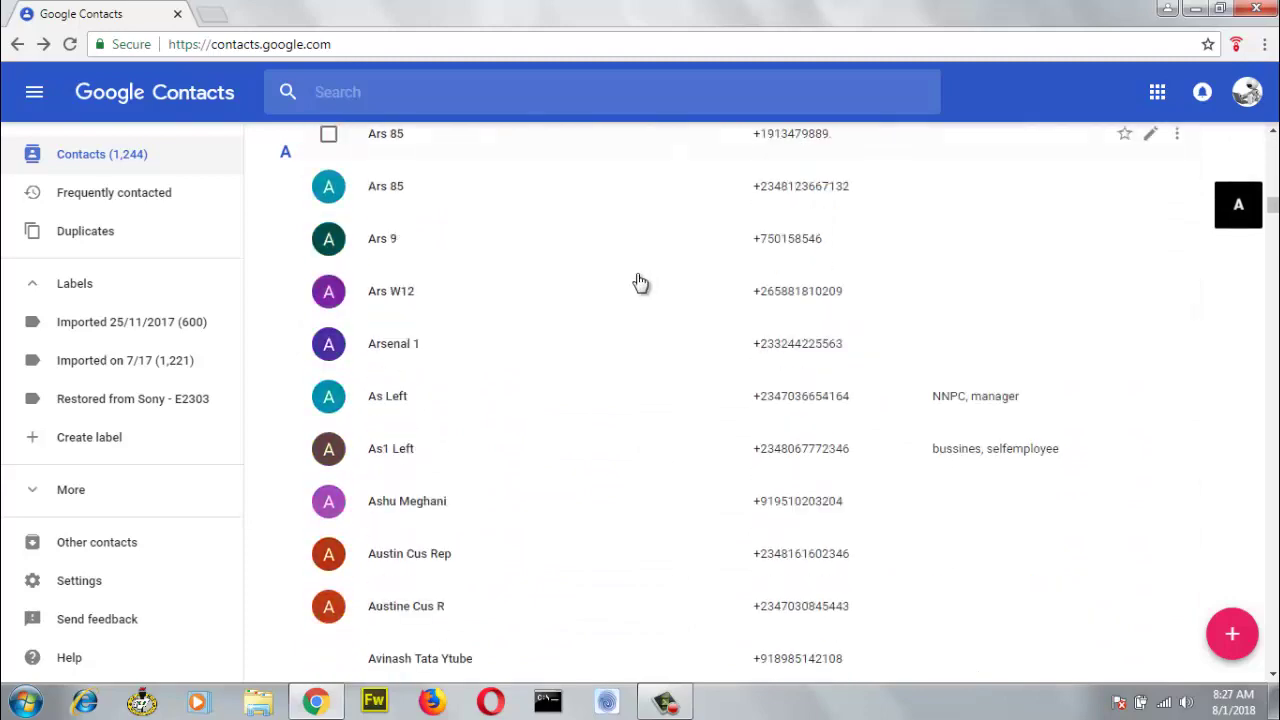
pyautogui.scroll(-20, 640, 283)
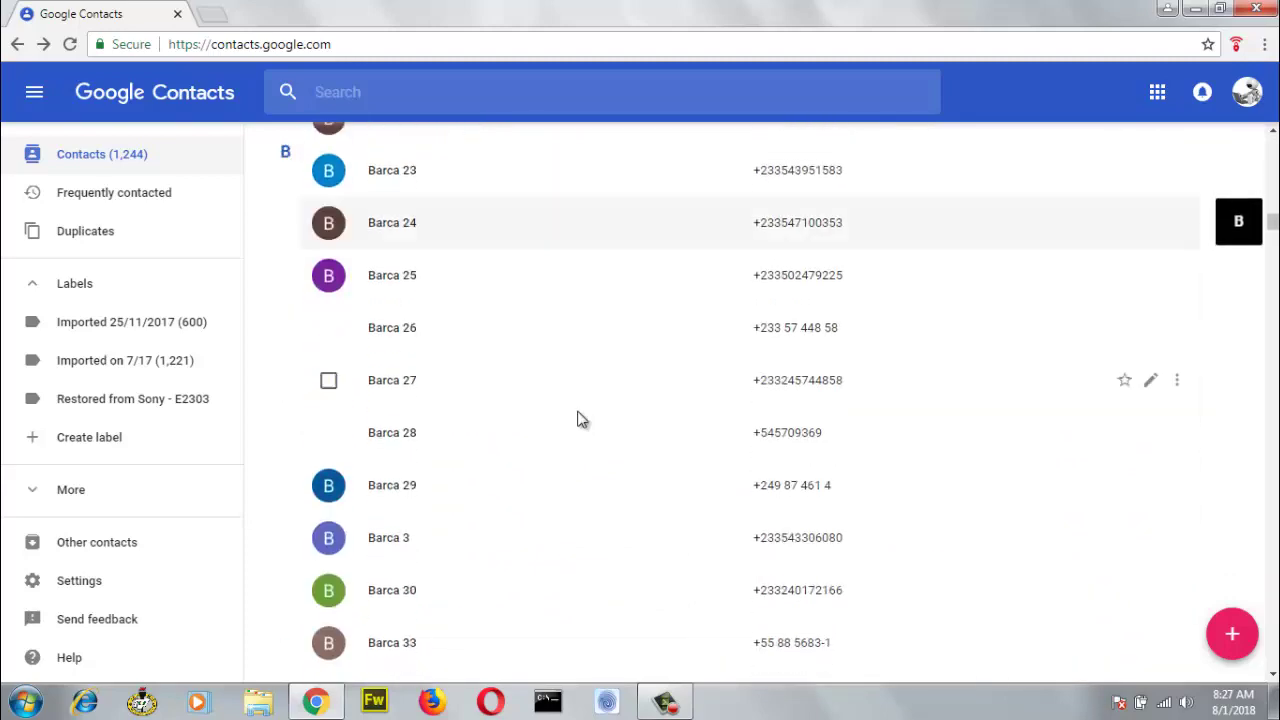
pyautogui.scroll(-20, 578, 420)
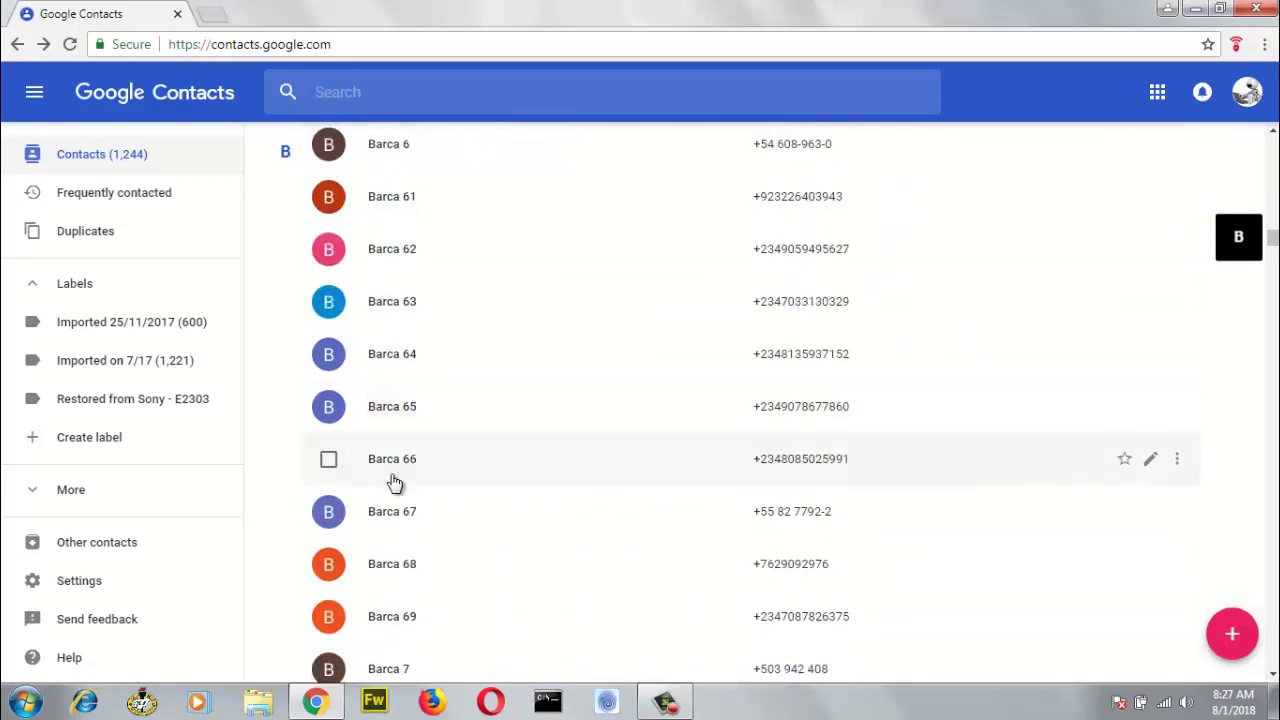
pyautogui.scroll(-15, 395, 483)
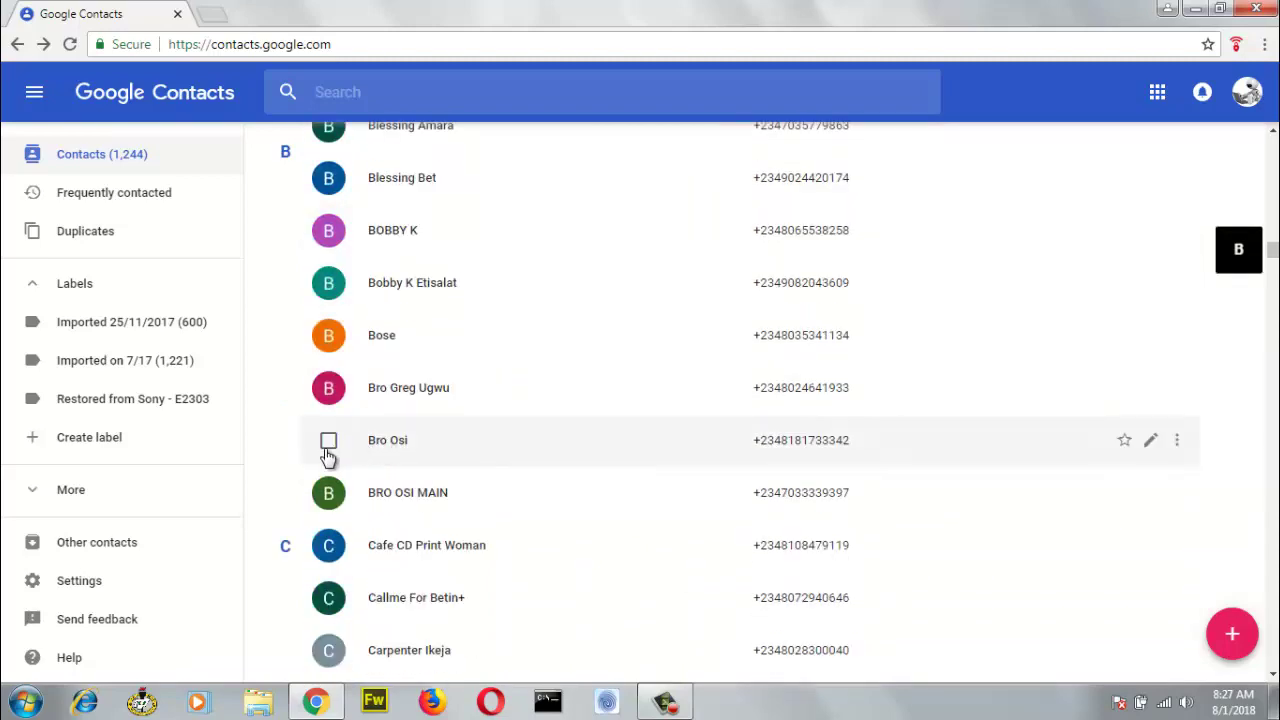
pyautogui.click(390, 450)
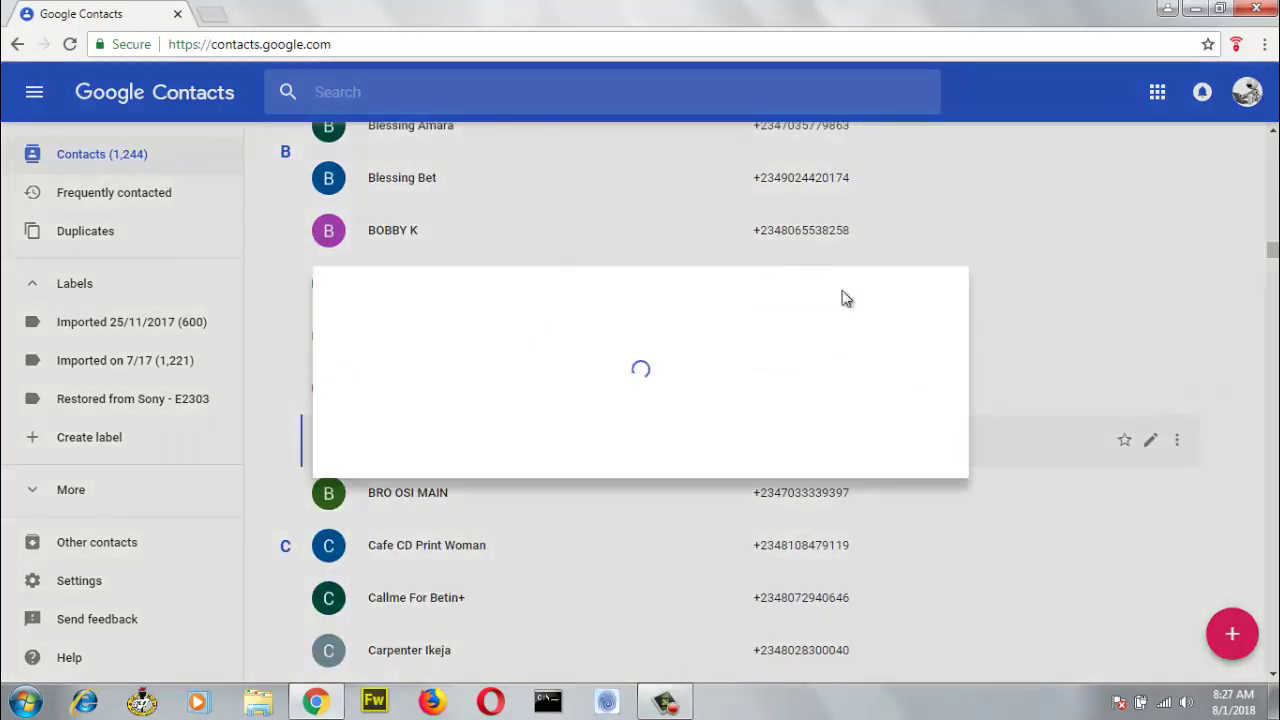
pyautogui.click(855, 312)
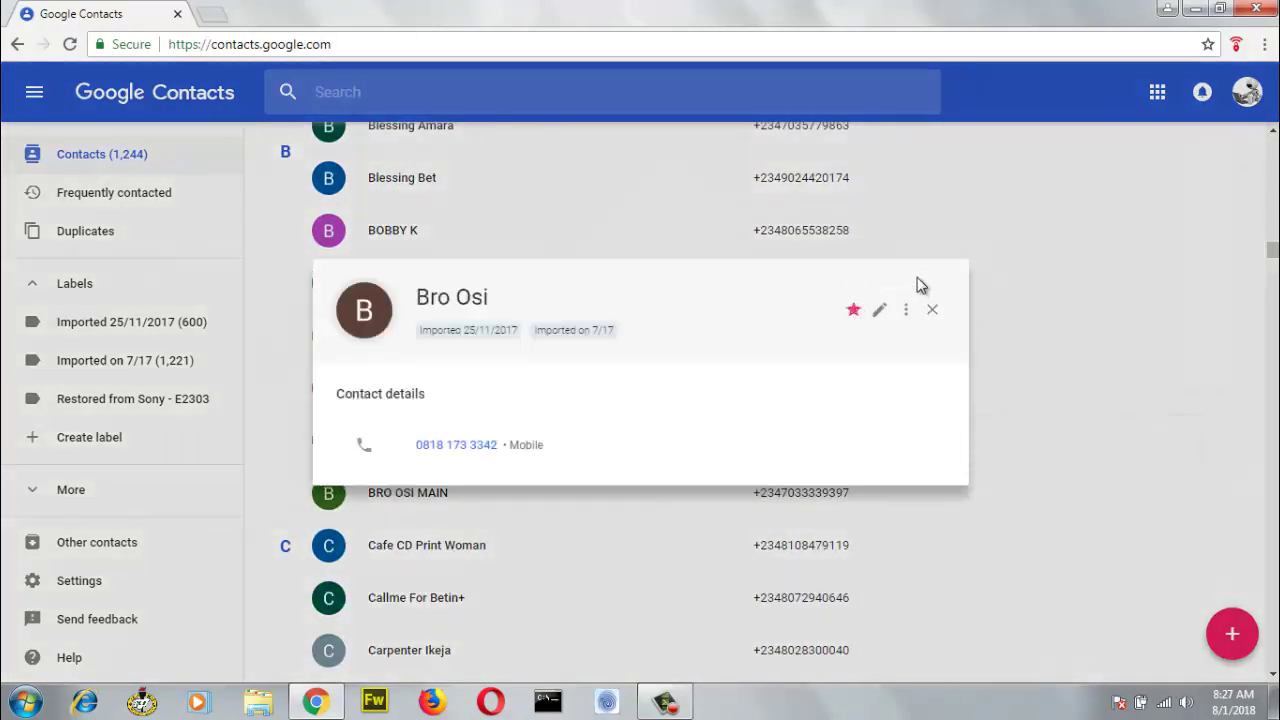
pyautogui.click(1094, 213)
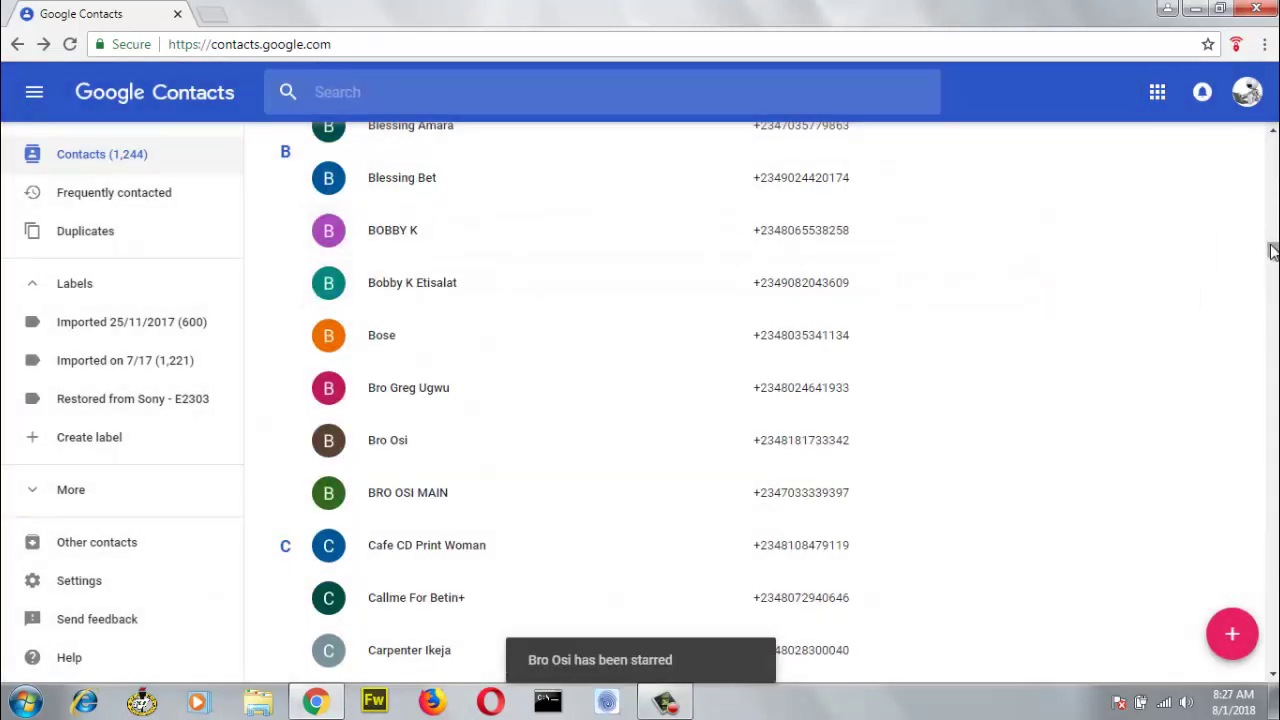
pyautogui.click(1270, 155)
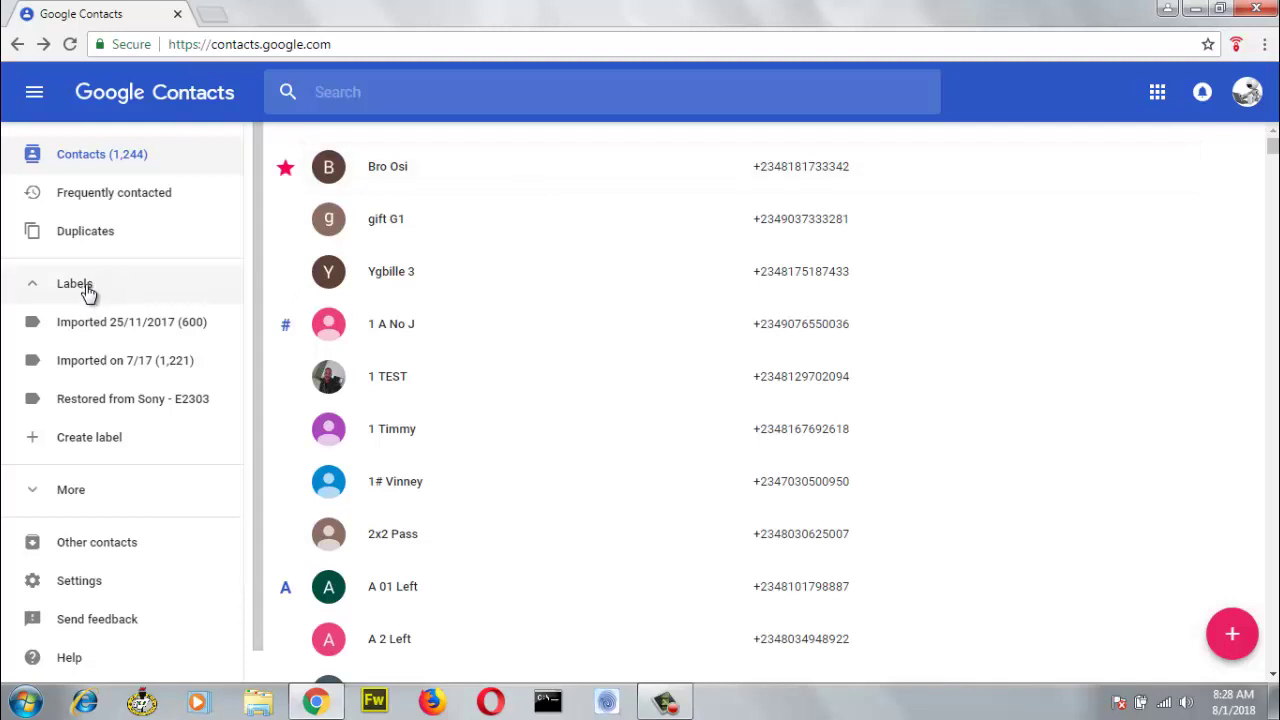
pyautogui.click(665, 701)
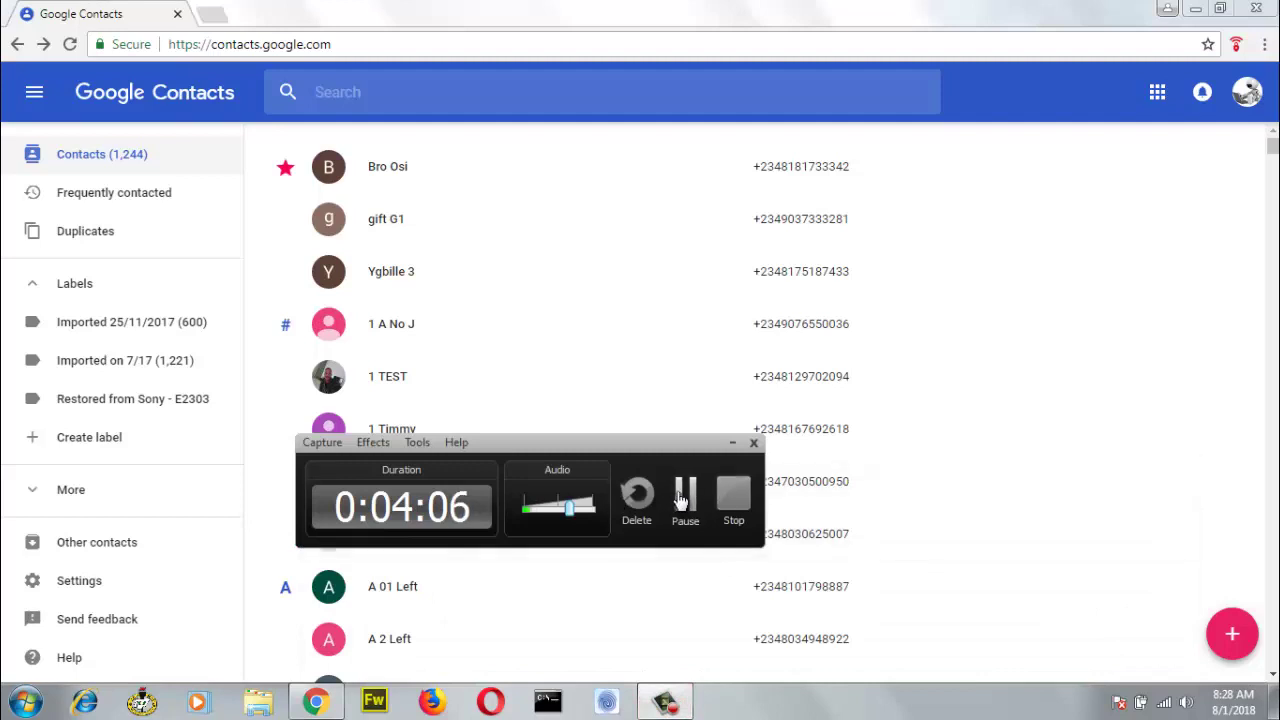
pyautogui.click(735, 495)
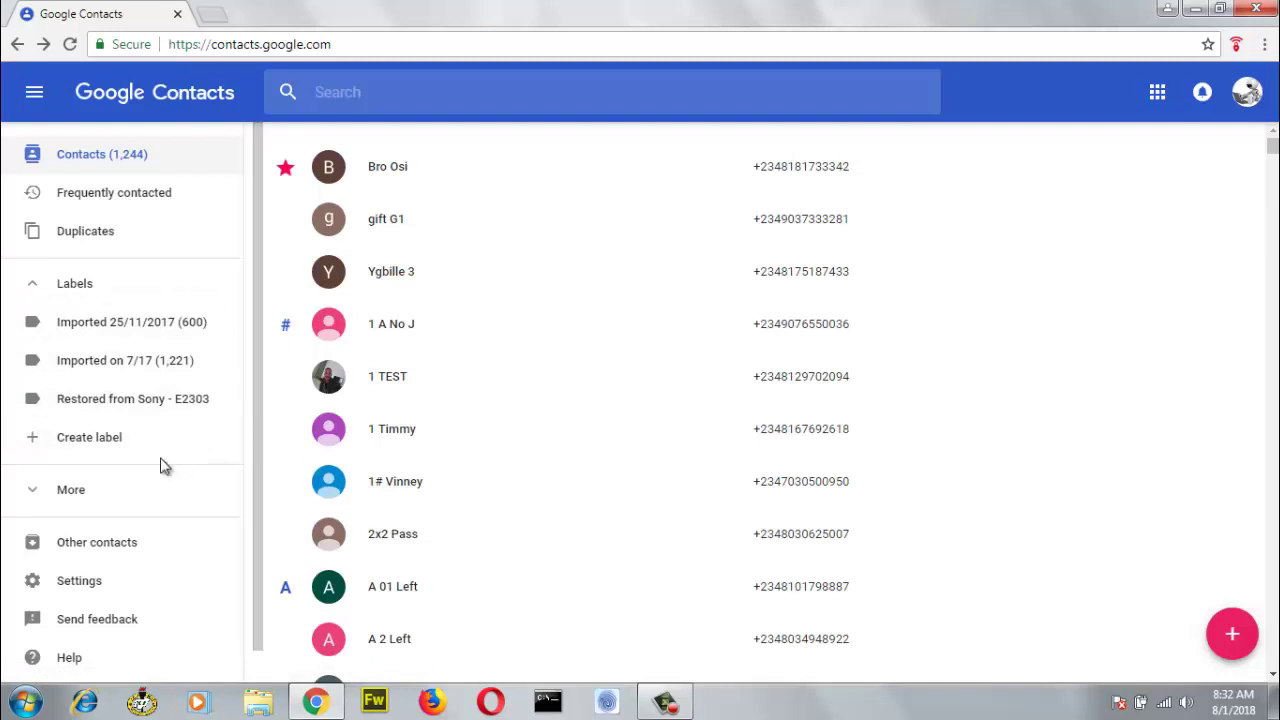
# - Create two contact labels named Family and Friends
pyautogui.click(108, 443)
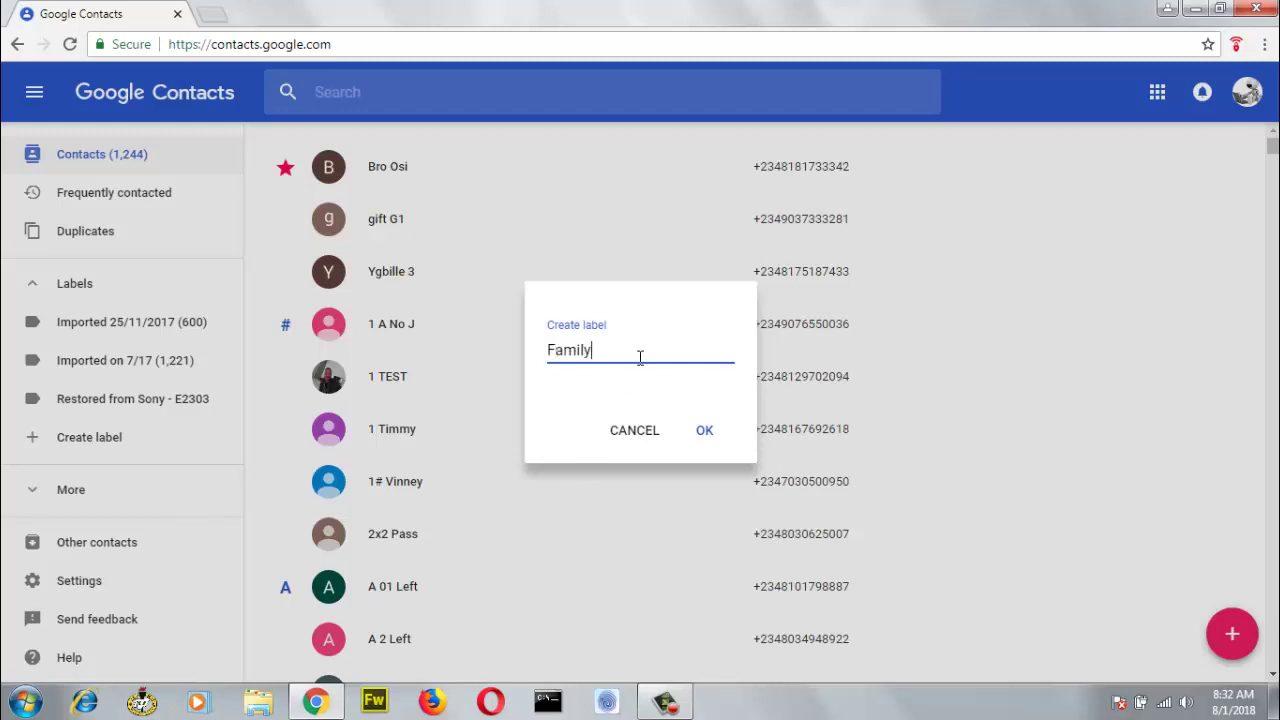
pyautogui.click(702, 432)
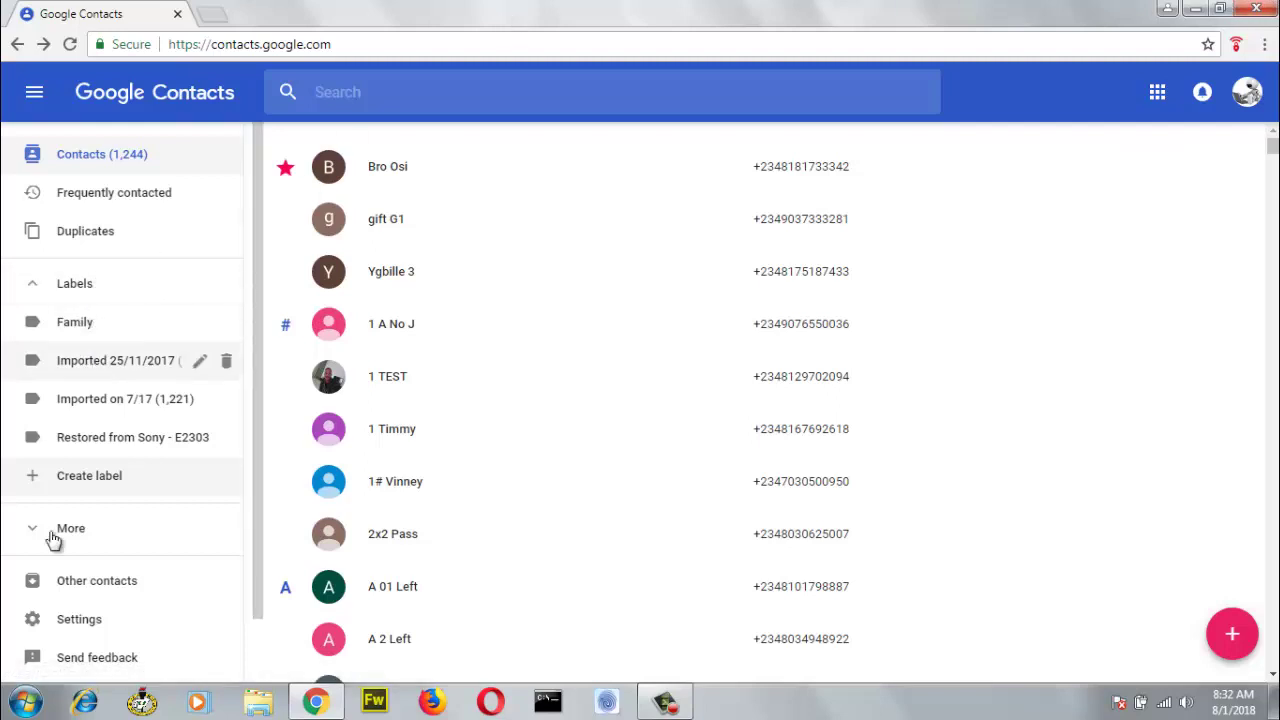
pyautogui.click(112, 483)
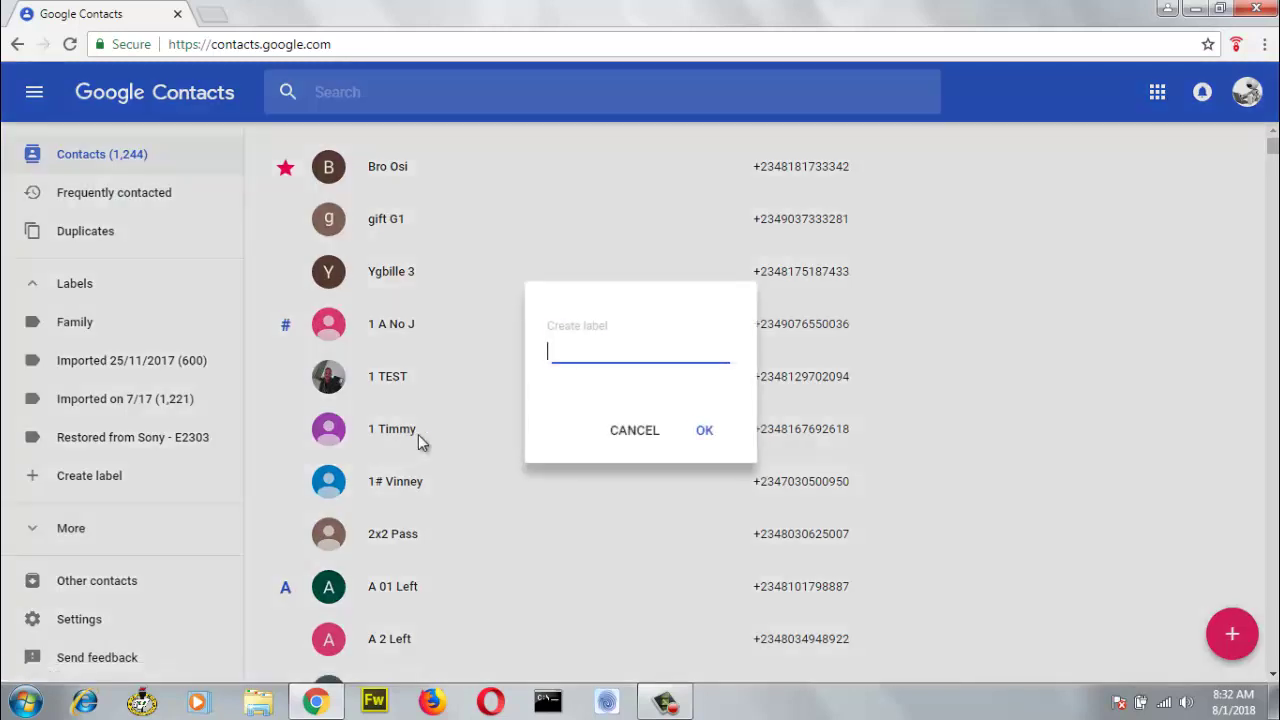
pyautogui.write('Friends')
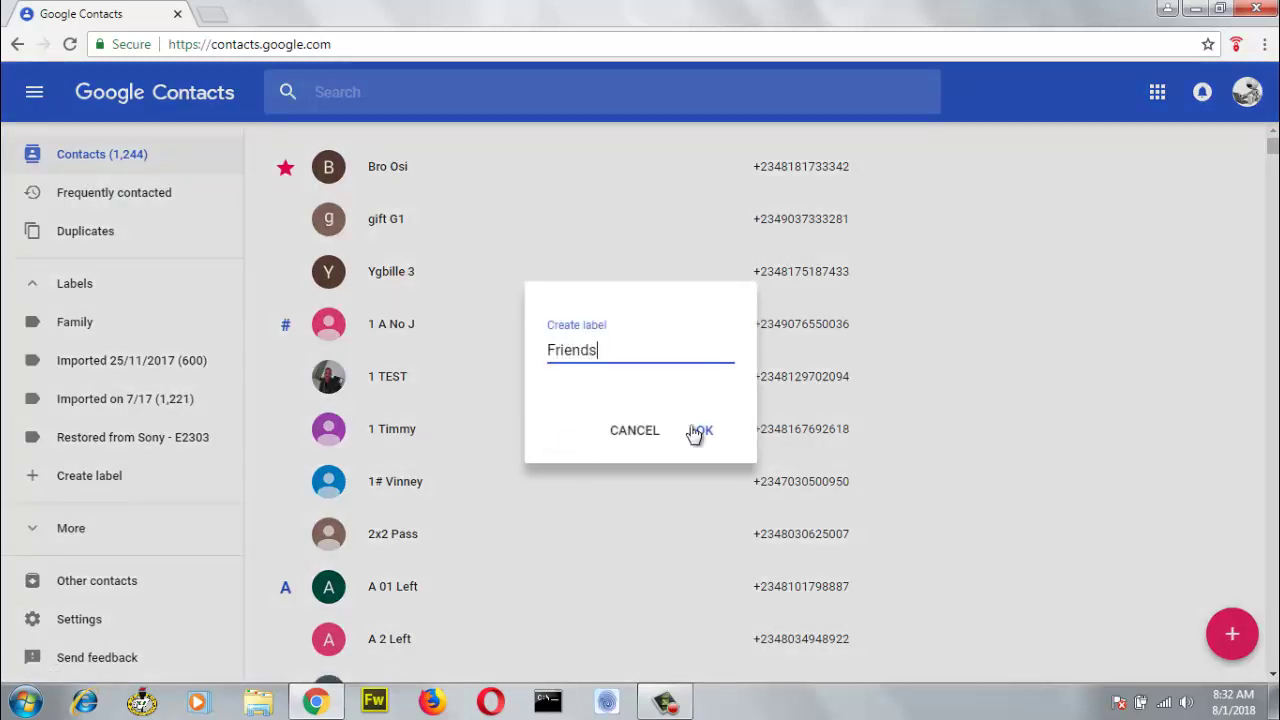
pyautogui.click(705, 432)
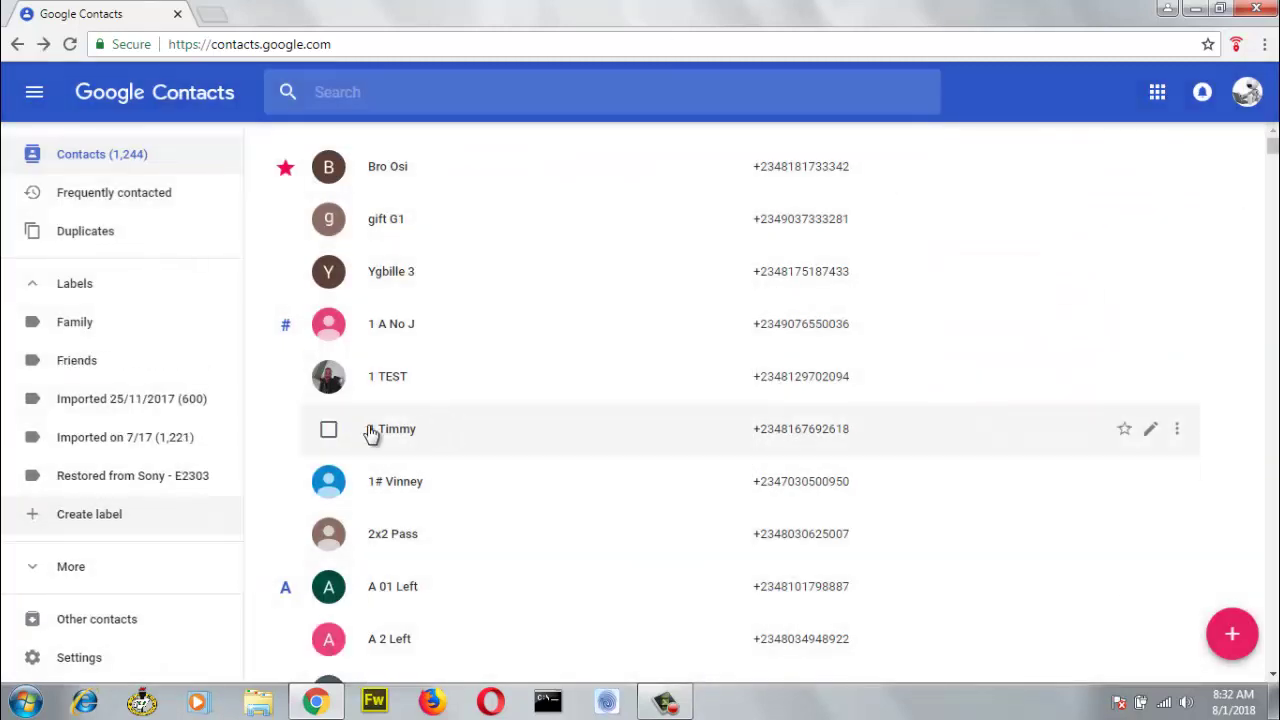
# - View the contacts under the Friends and Family labels and return to the full contact list
pyautogui.click(85, 360)
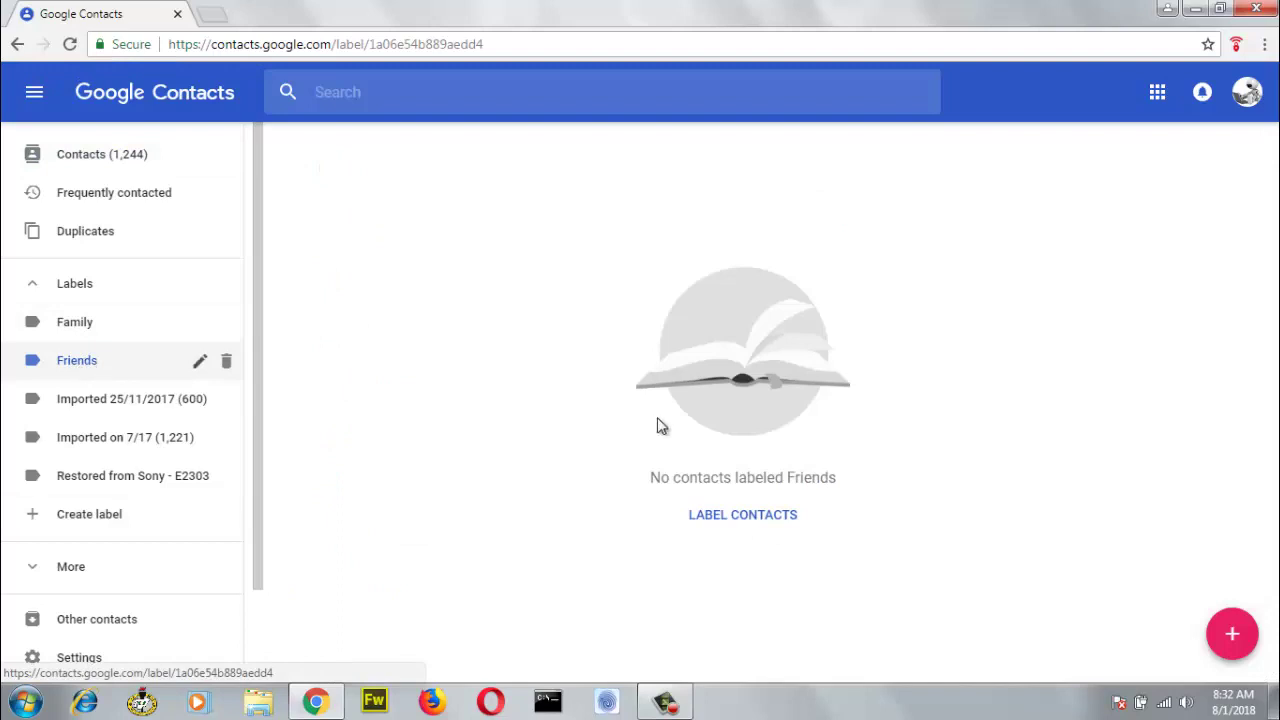
pyautogui.click(105, 325)
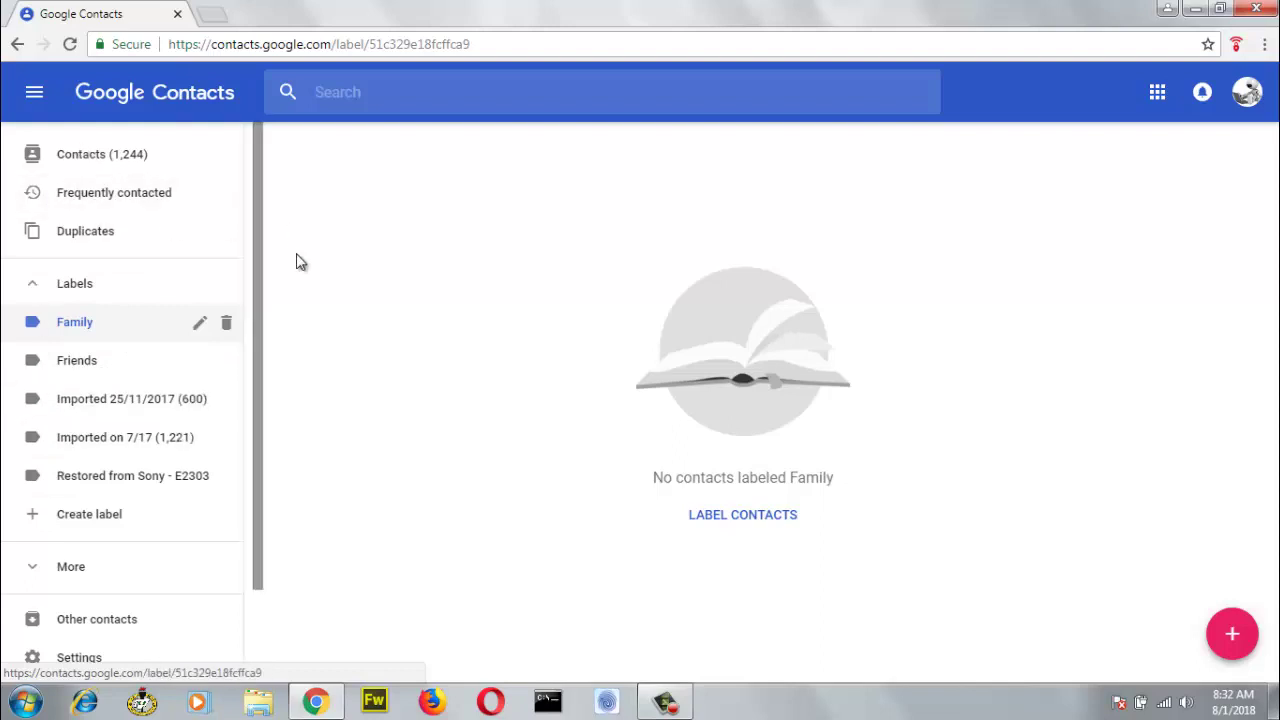
pyautogui.click(137, 165)
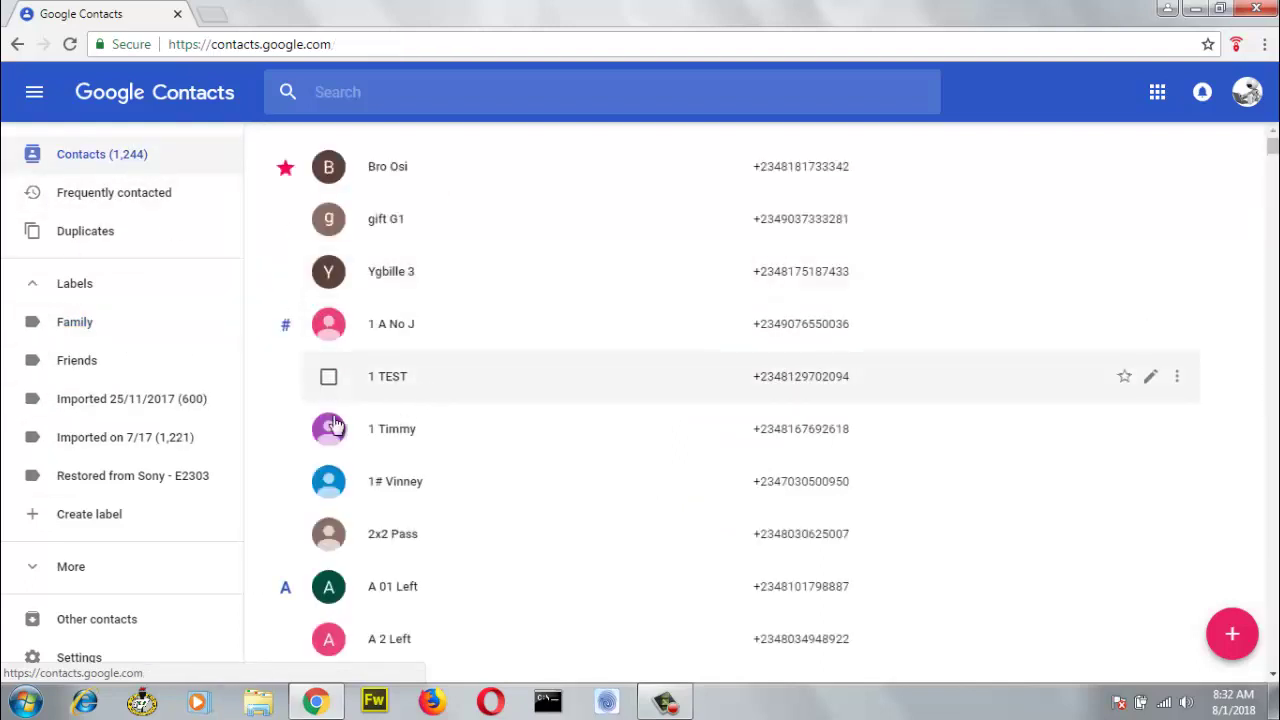
# - Add the three starred contacts, the second and fourth contacts in the # section, and the fourth in the A section to the Family label
pyautogui.click(328, 170)
pyautogui.click(328, 221)
pyautogui.click(328, 271)
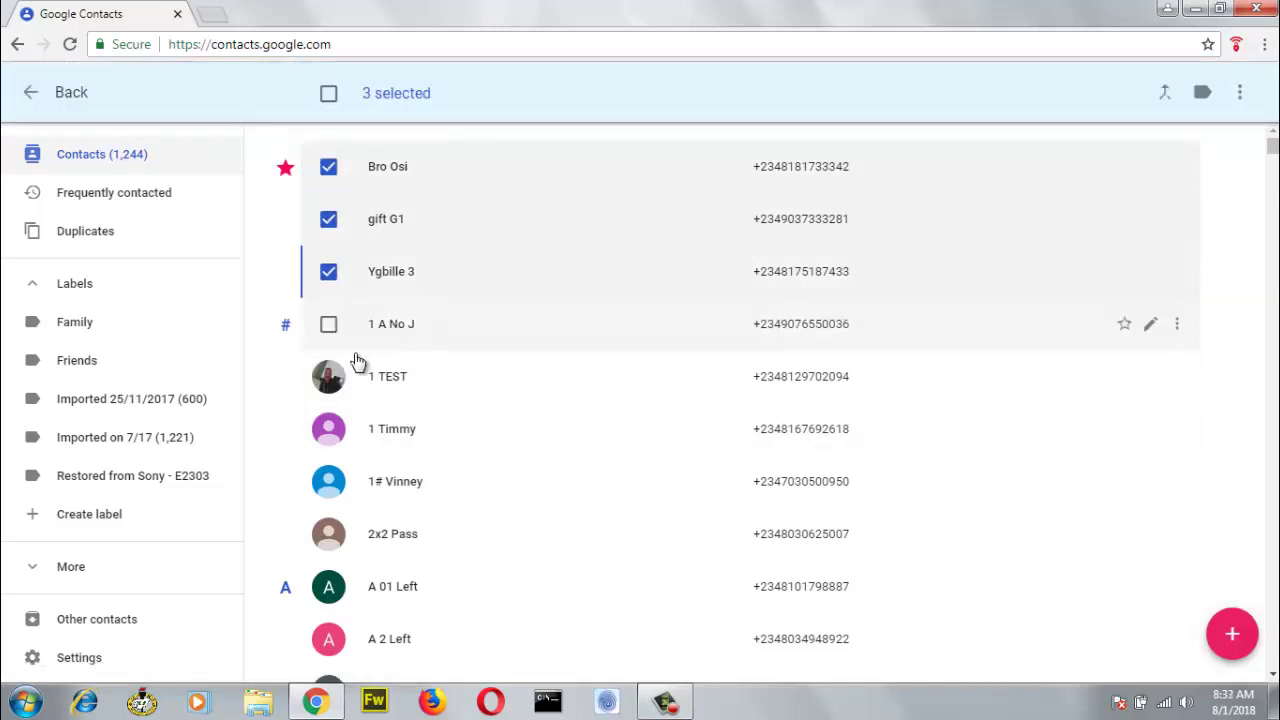
pyautogui.click(329, 376)
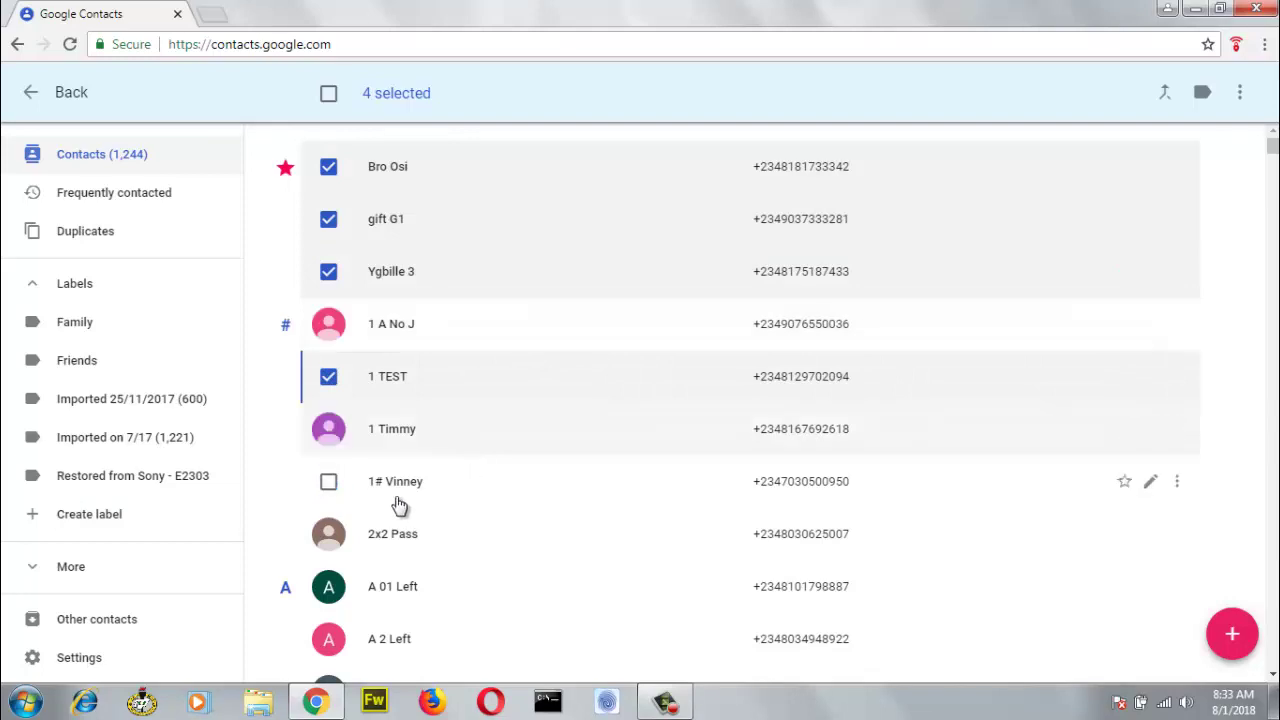
pyautogui.click(329, 484)
pyautogui.scroll(-2, 440, 480)
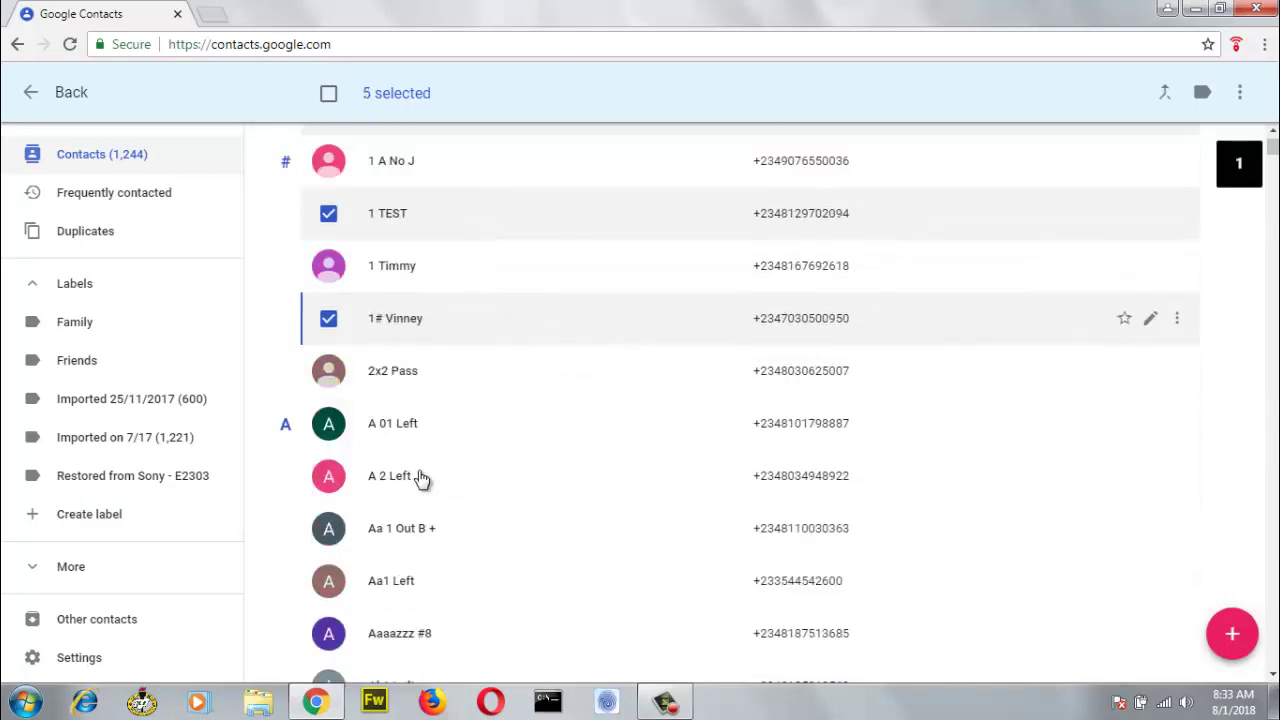
pyautogui.scroll(-1, 422, 478)
pyautogui.click(329, 464)
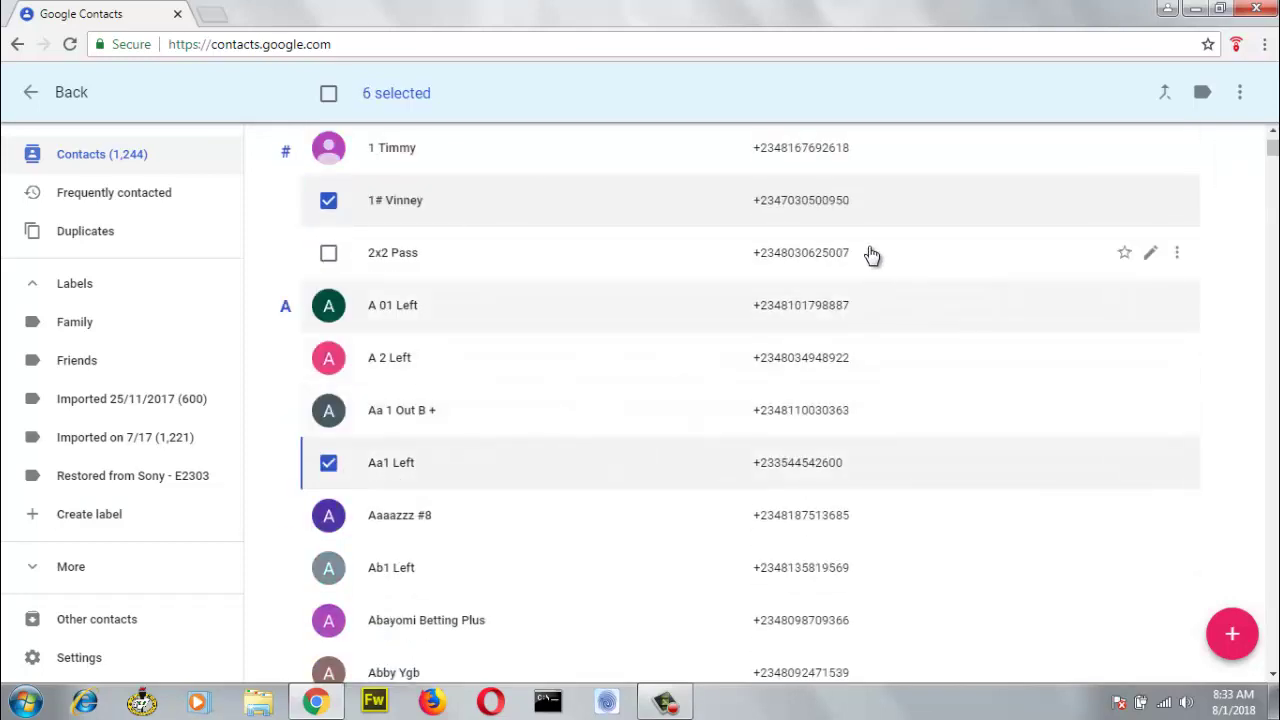
pyautogui.click(1204, 95)
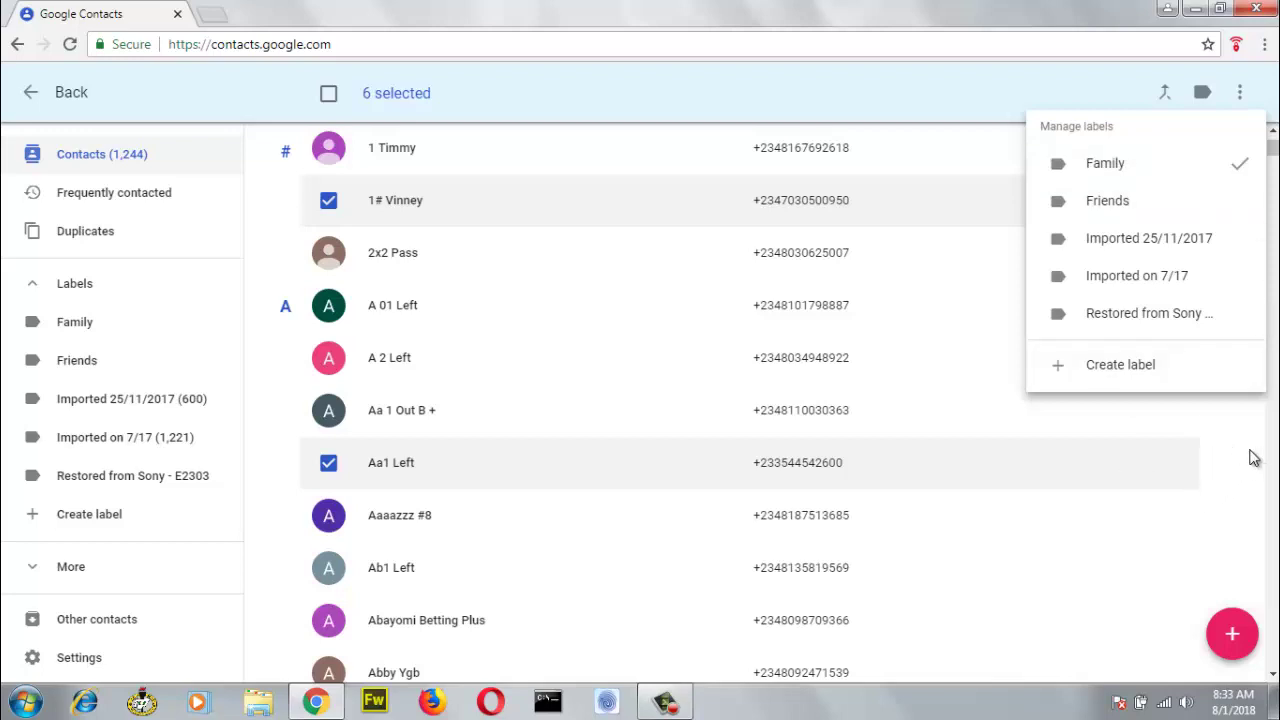
pyautogui.click(1261, 369)
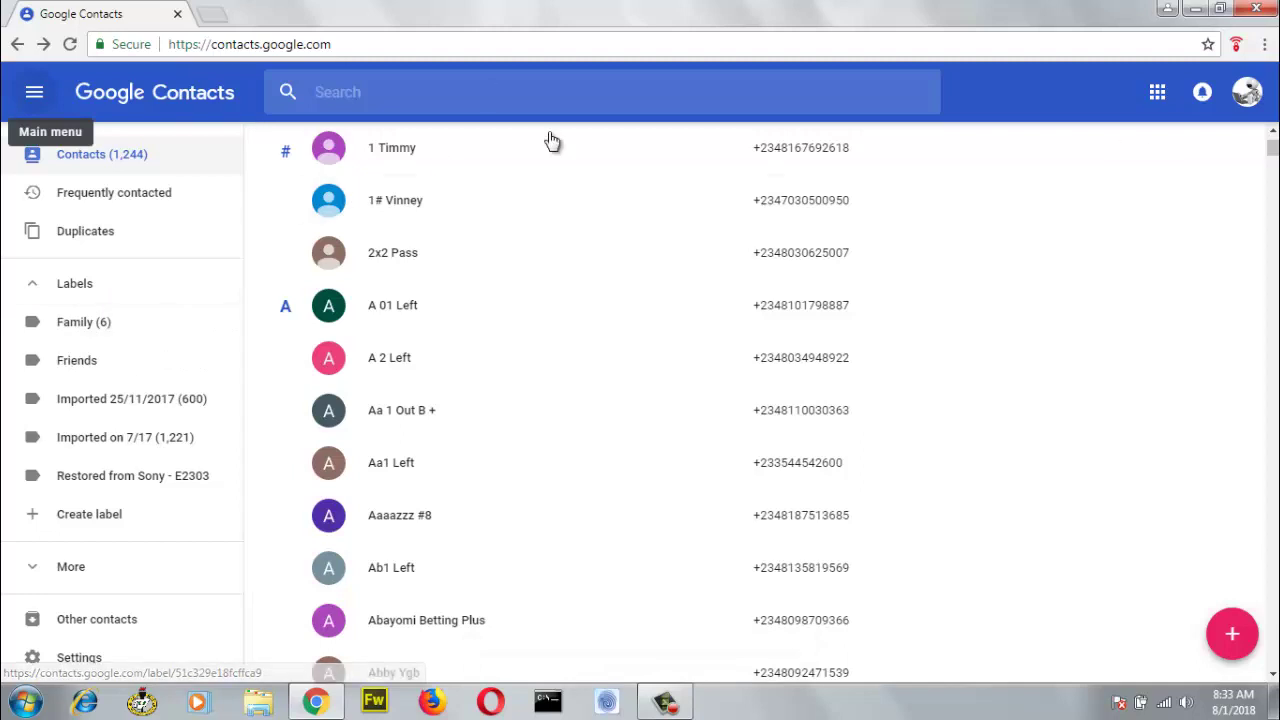
# - Add the ninth through thirteenth contacts in the A section to Friends and remove them from the Imported on 7/17 label
pyautogui.scroll(-4, 550, 384)
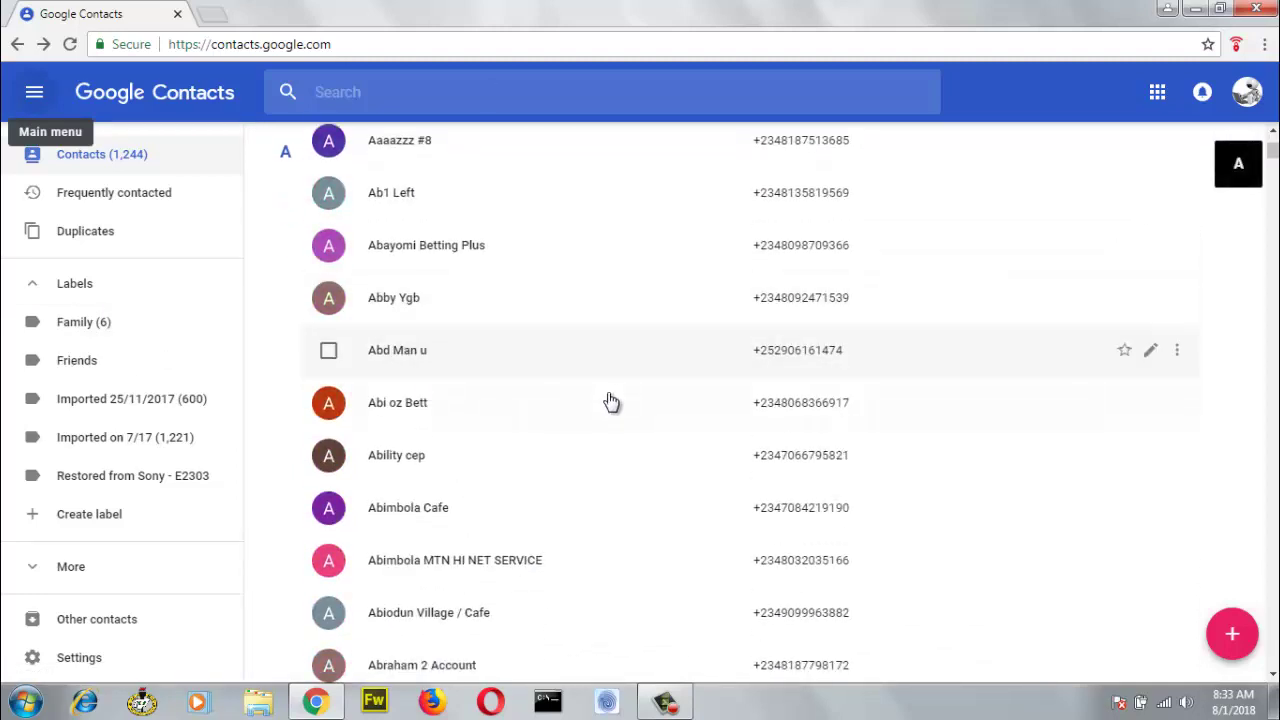
pyautogui.click(328, 455)
pyautogui.click(328, 406)
pyautogui.click(330, 354)
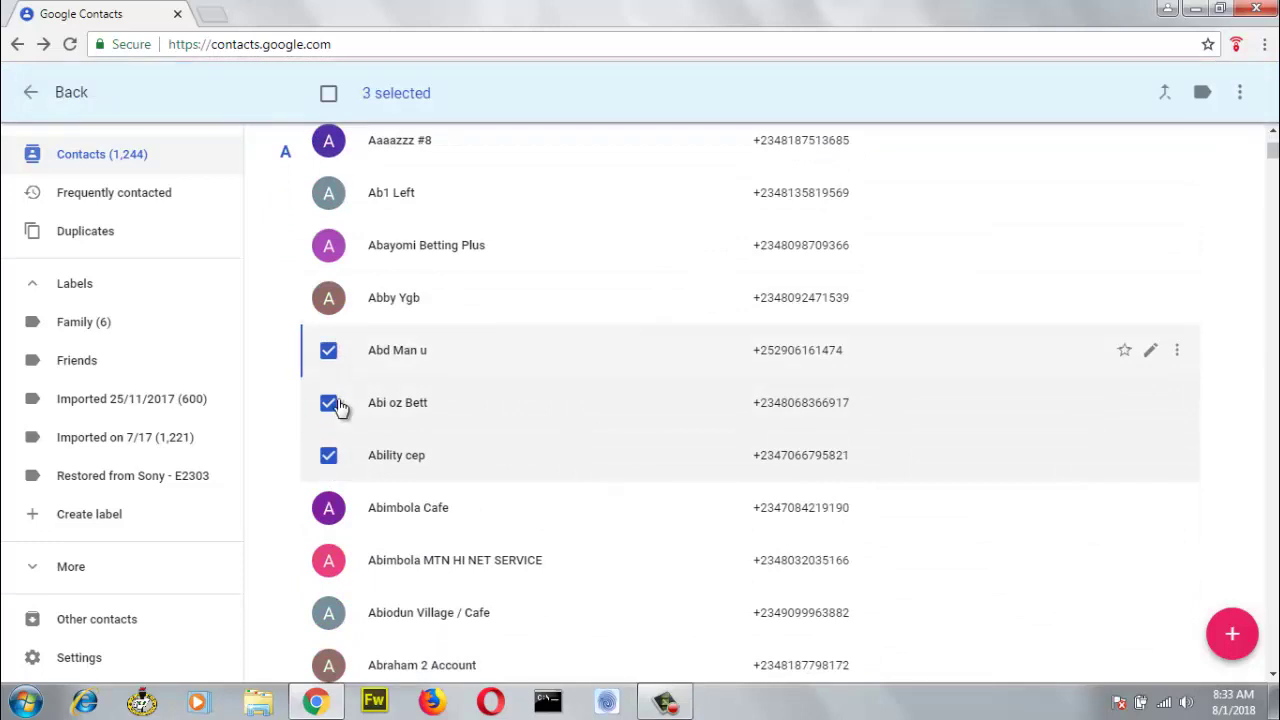
pyautogui.click(330, 510)
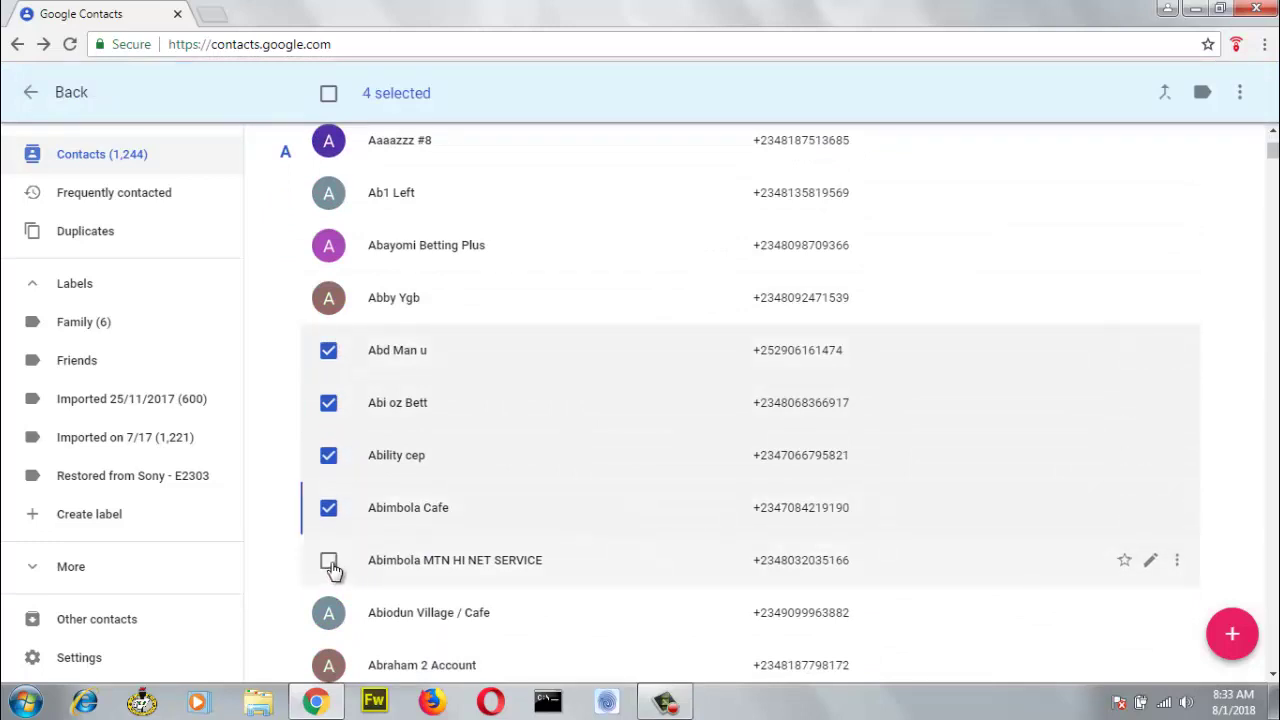
pyautogui.click(330, 564)
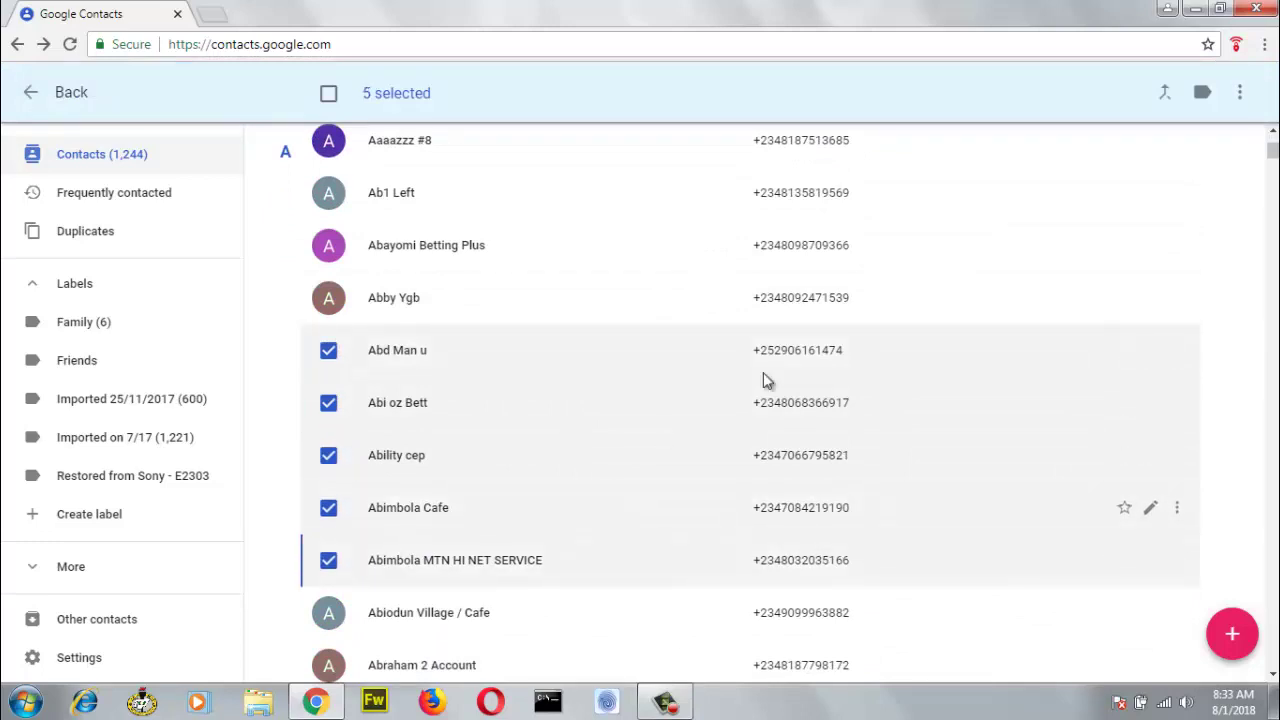
pyautogui.click(1203, 94)
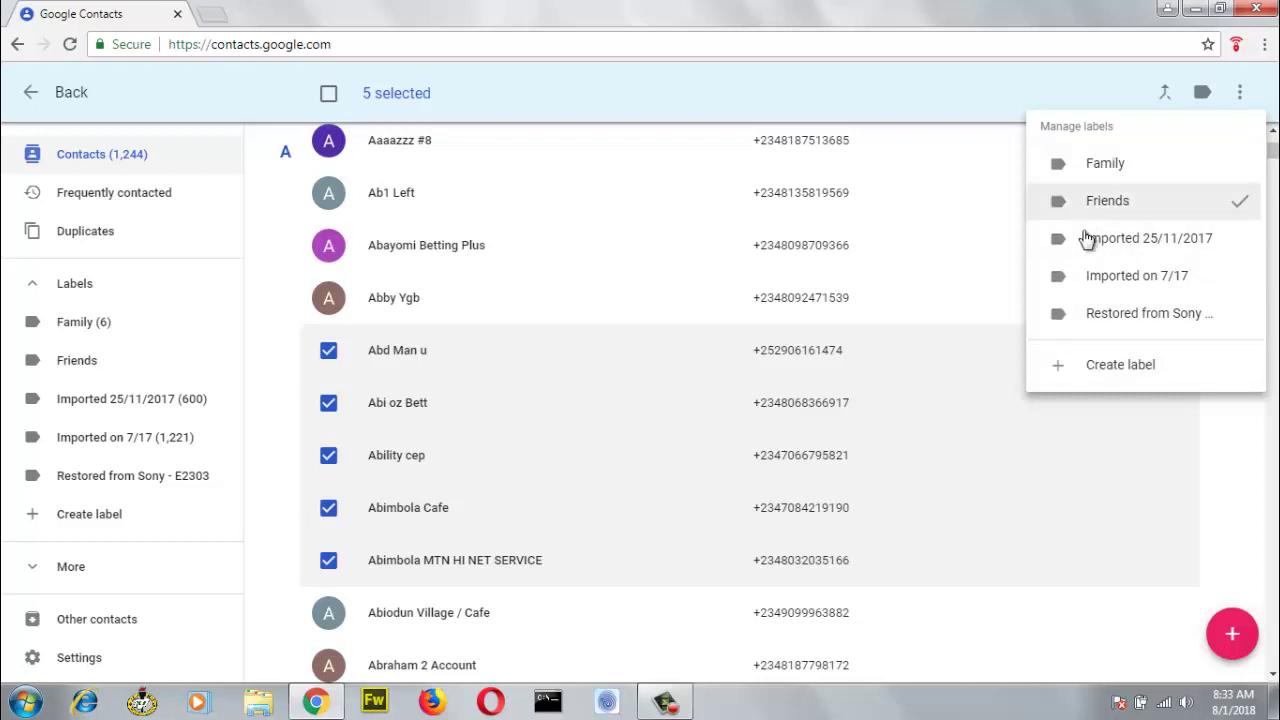
pyautogui.click(1246, 440)
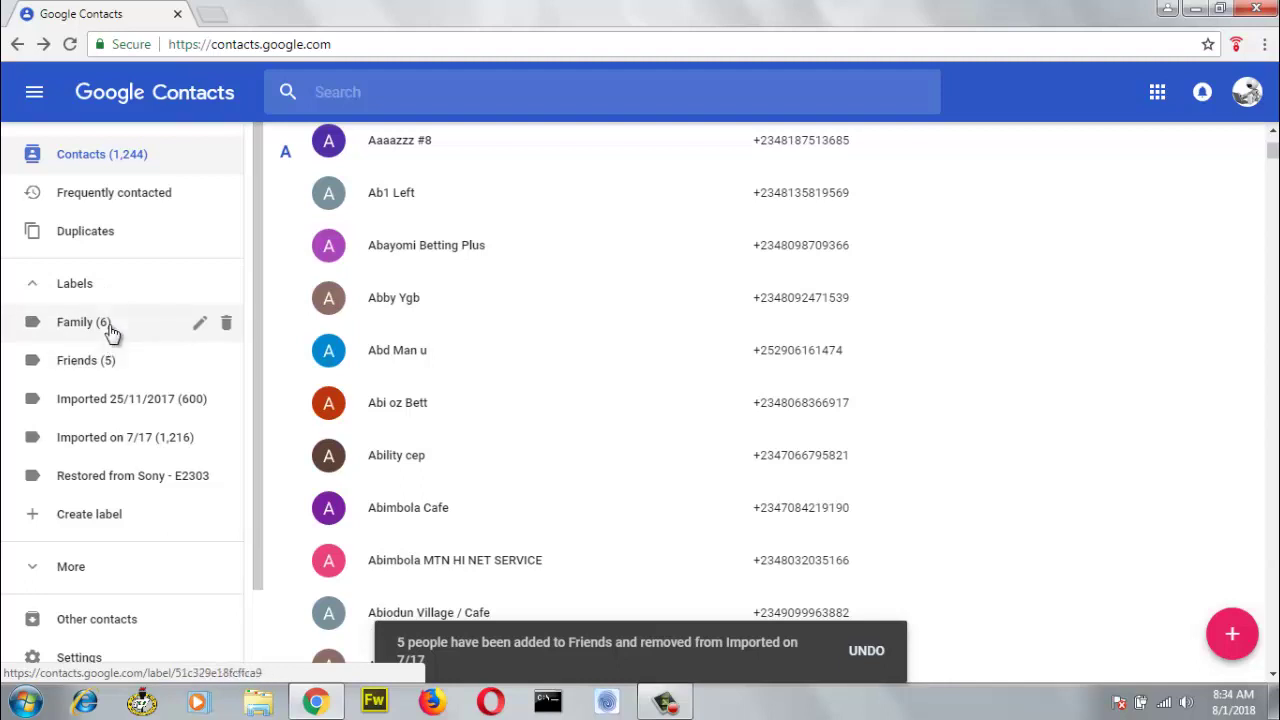
# - Remove the first three contacts from the Family label and open the Friends label
pyautogui.click(110, 331)
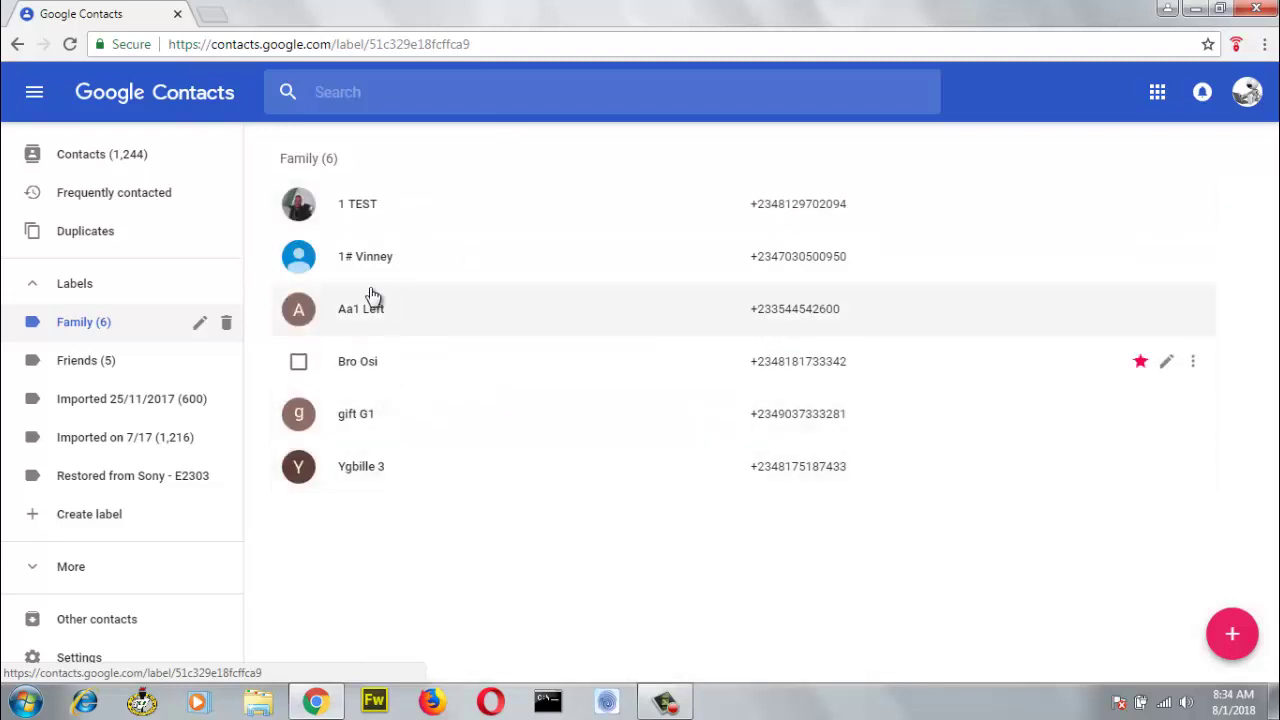
pyautogui.click(1193, 204)
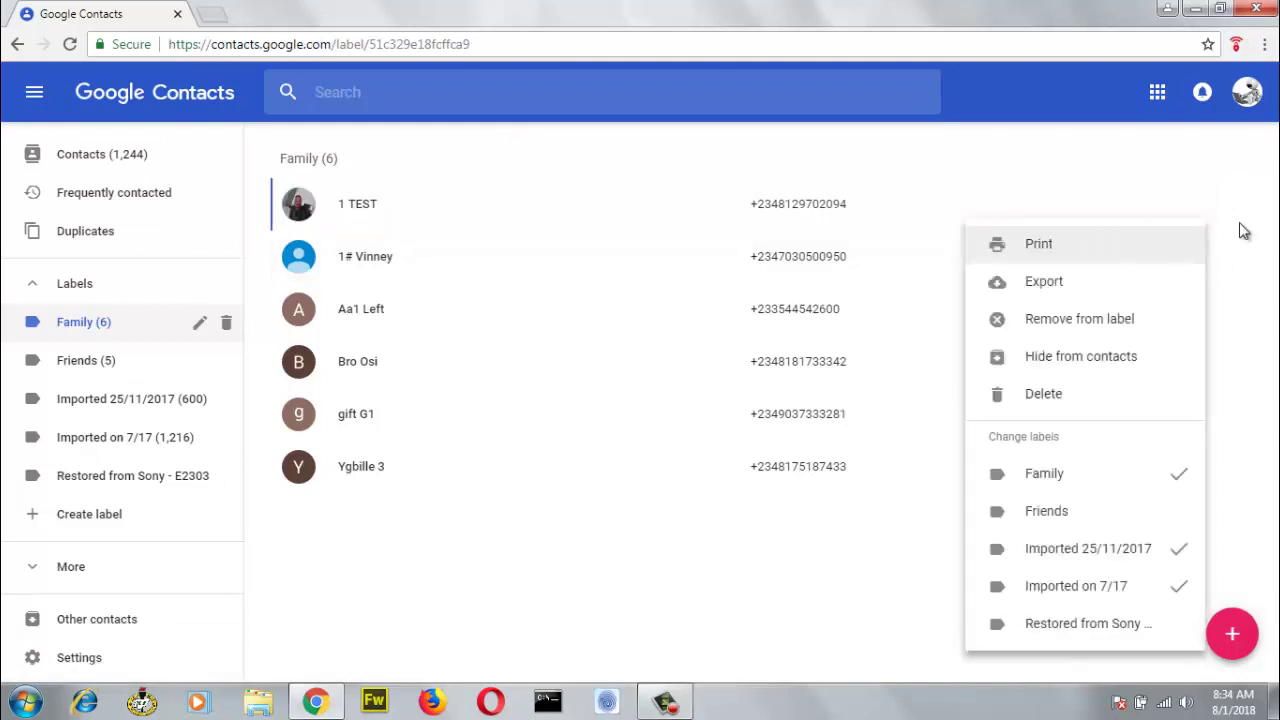
pyautogui.click(1031, 322)
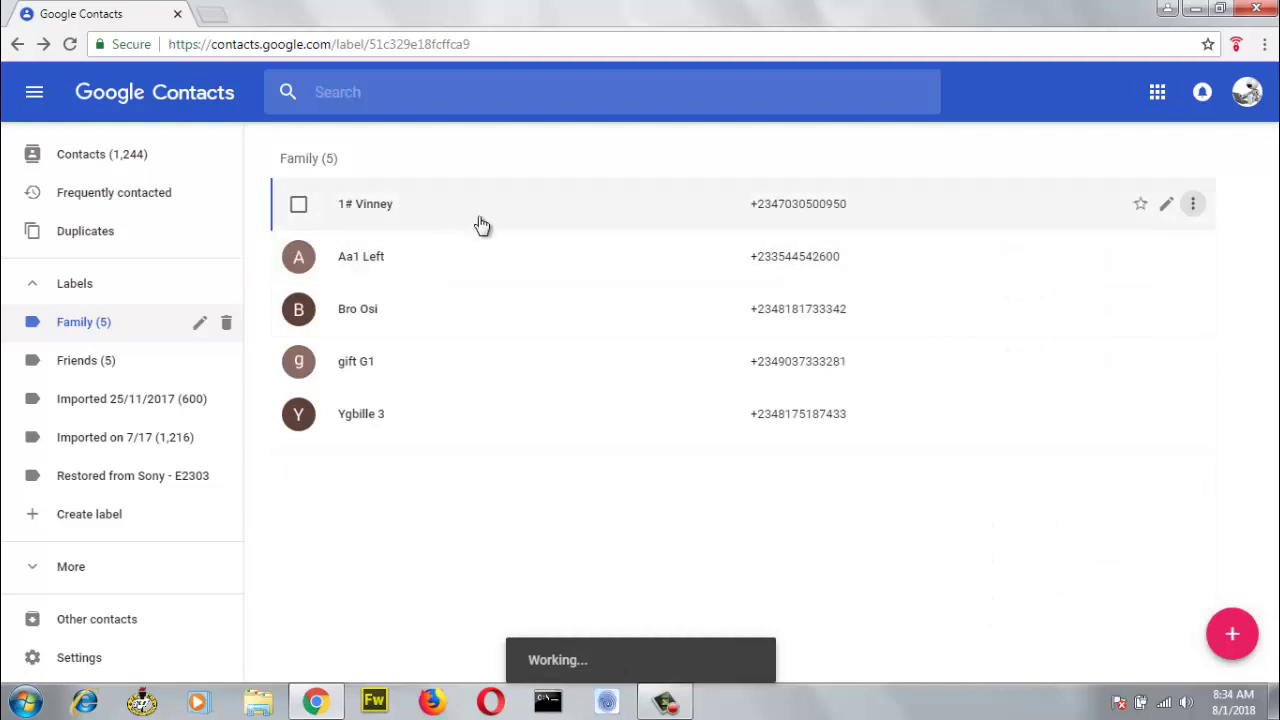
pyautogui.click(1193, 208)
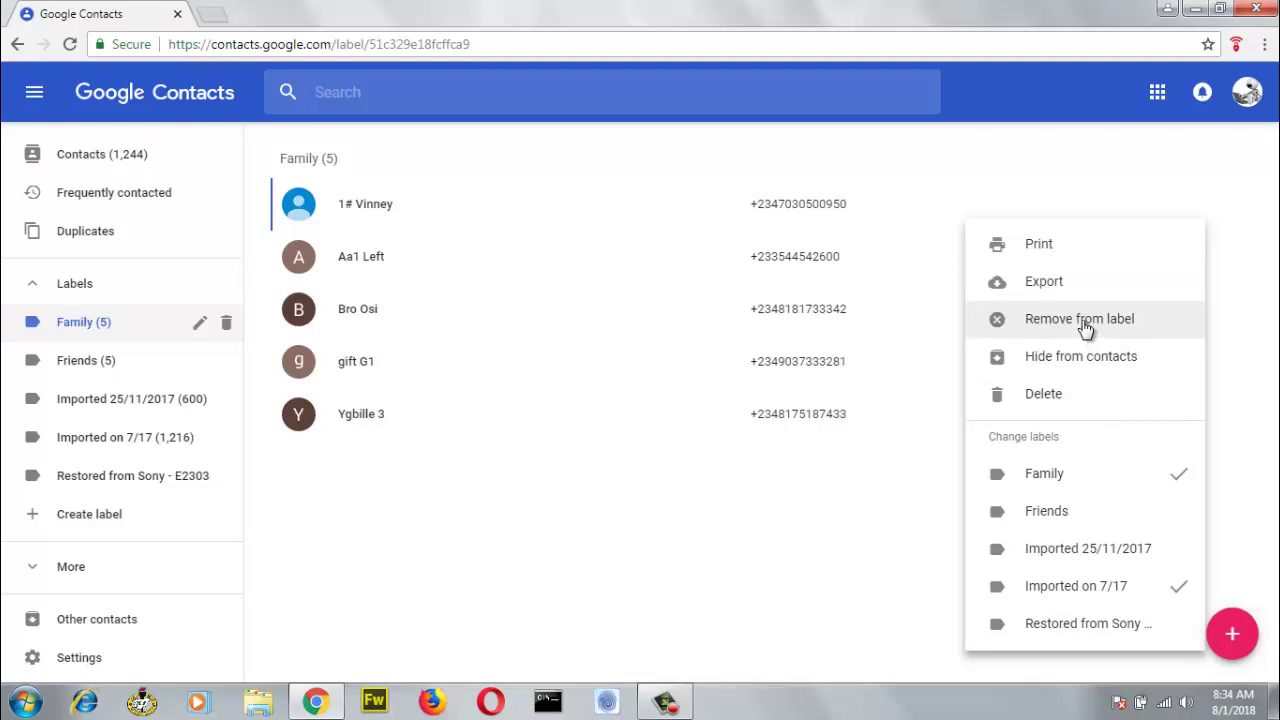
pyautogui.click(1085, 320)
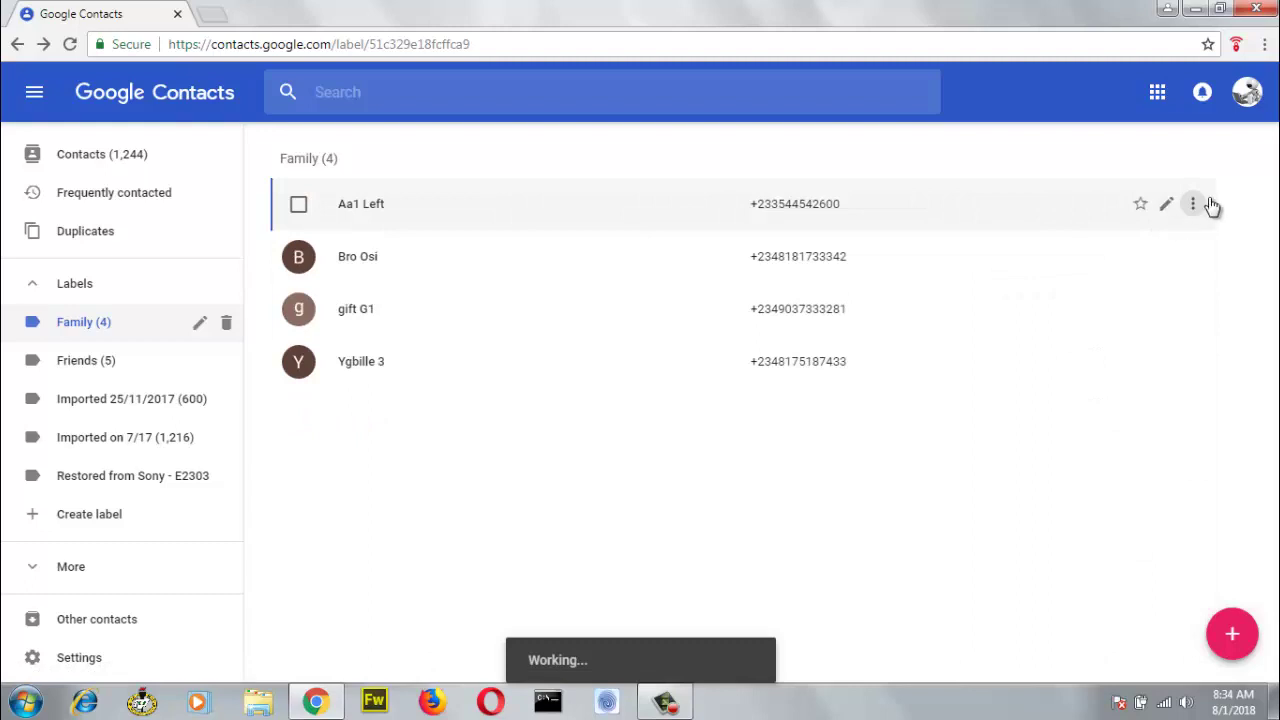
pyautogui.click(1193, 204)
pyautogui.press('Escape')
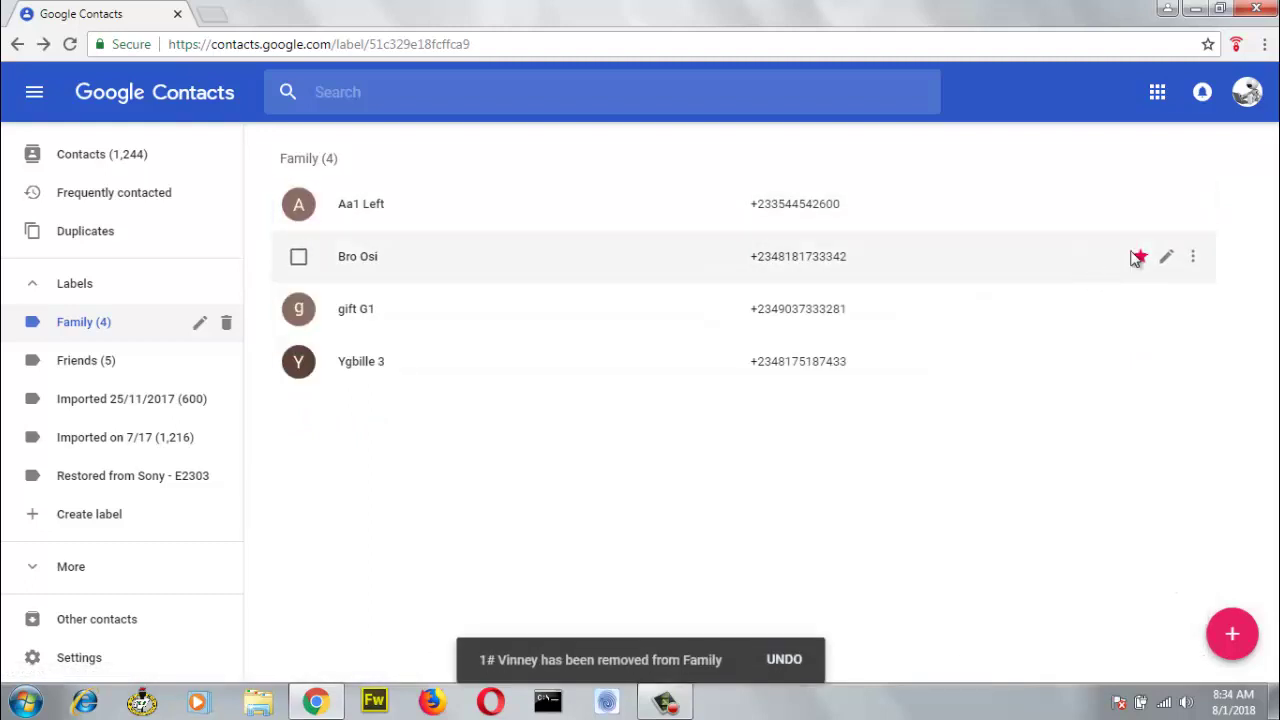
pyautogui.click(1196, 206)
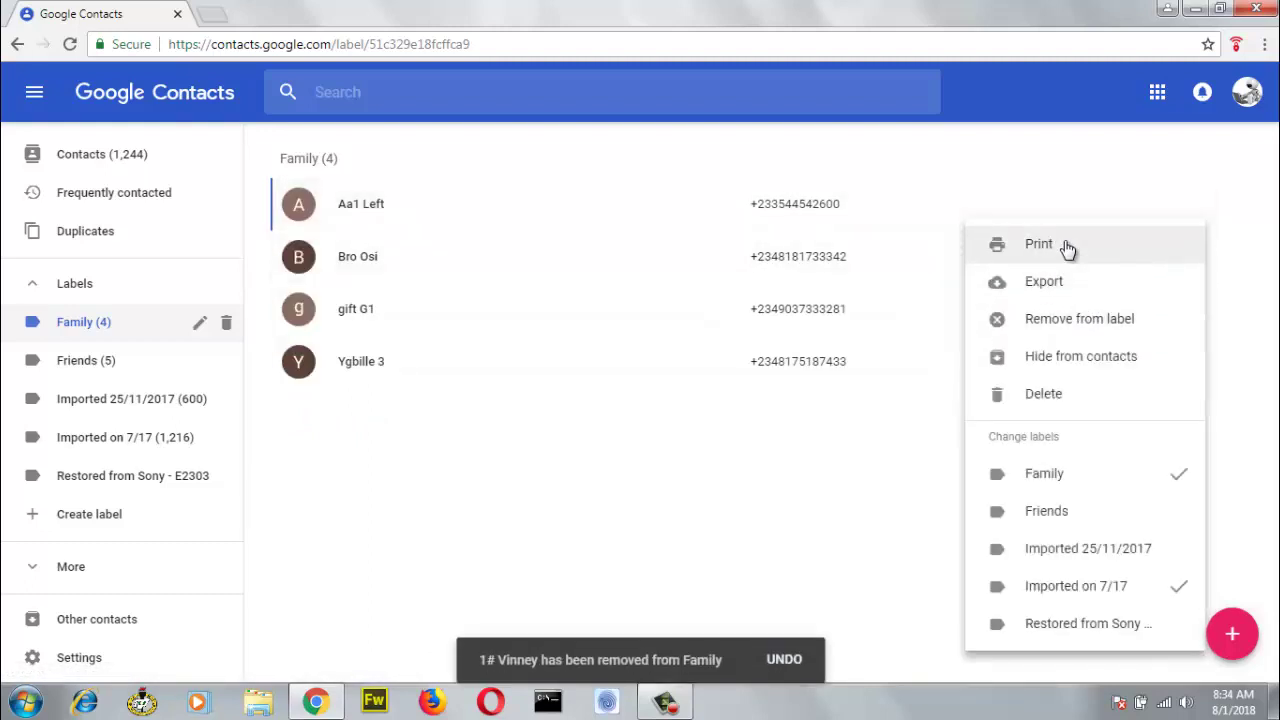
pyautogui.click(1098, 335)
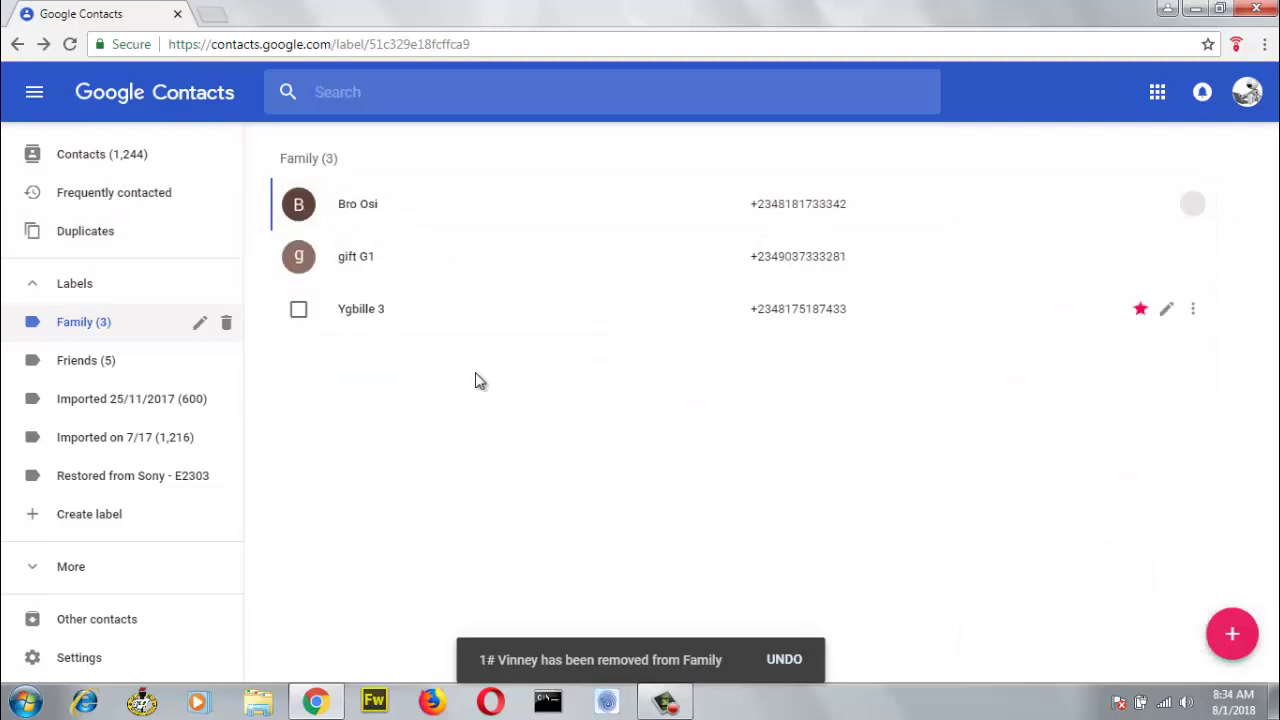
pyautogui.click(105, 328)
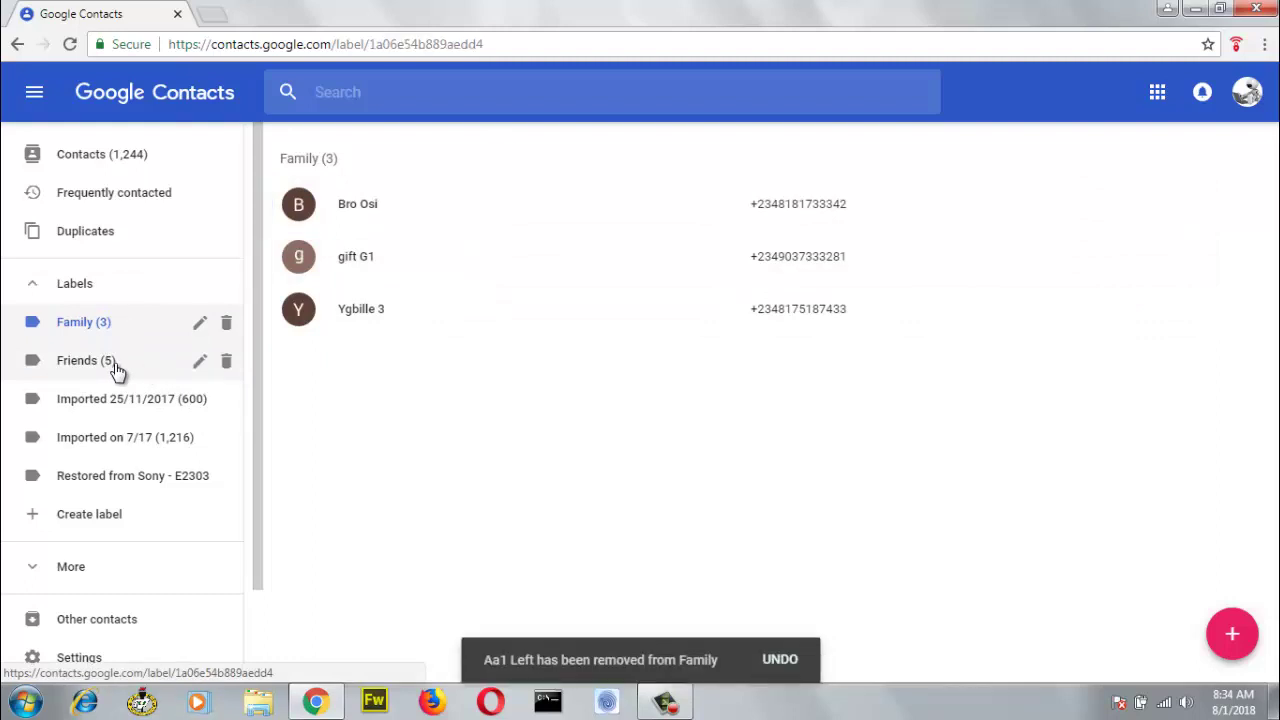
pyautogui.click(115, 365)
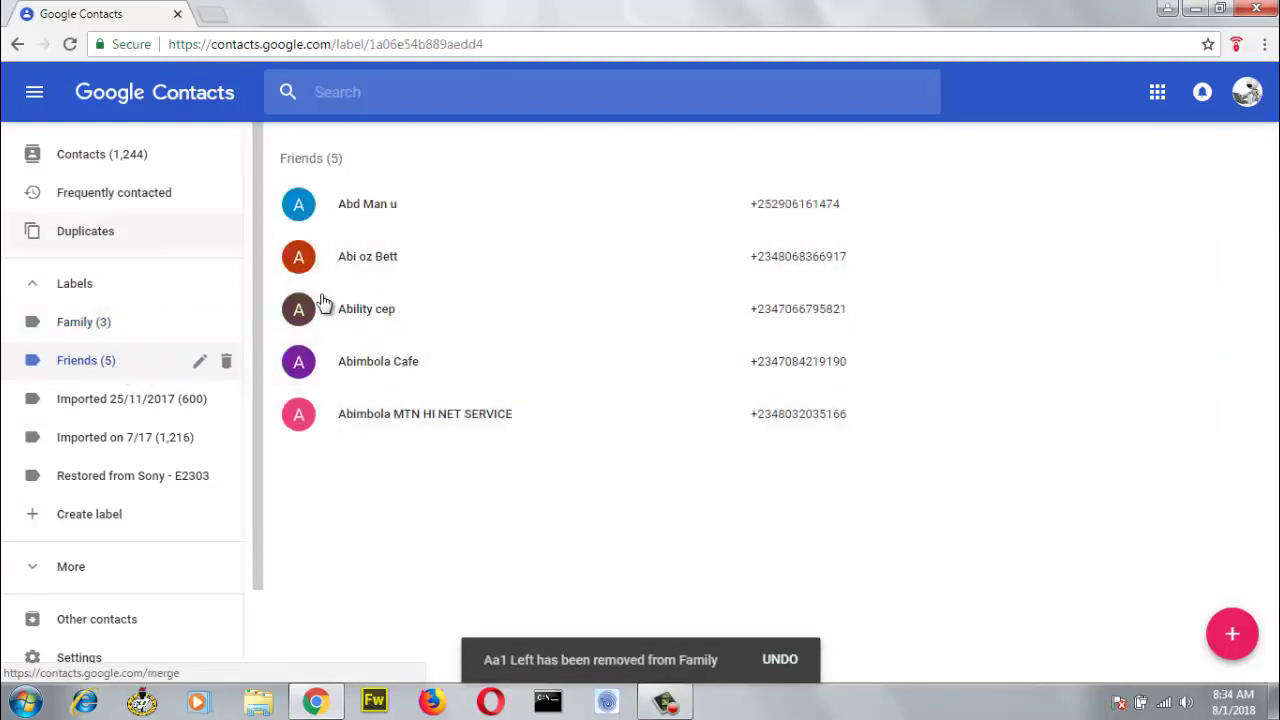
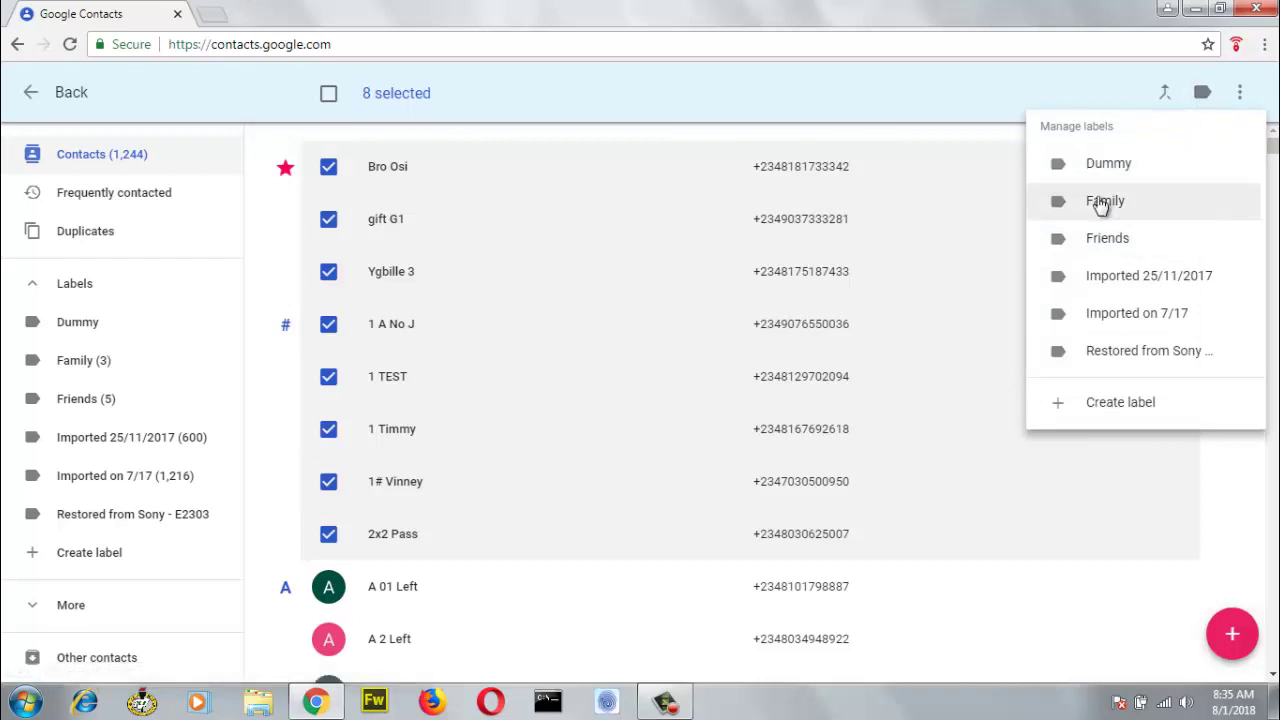
# - Apply the Dummy label to the selected contacts and open that label
pyautogui.click(1132, 172)
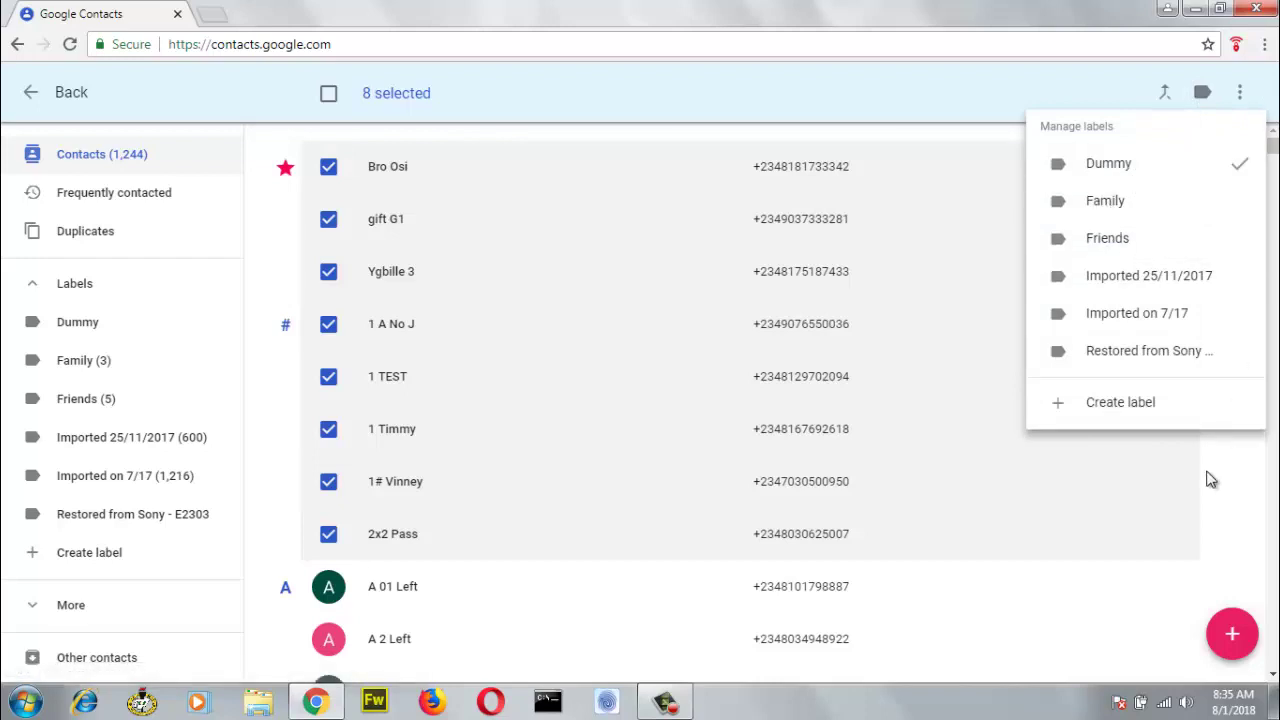
pyautogui.click(1237, 431)
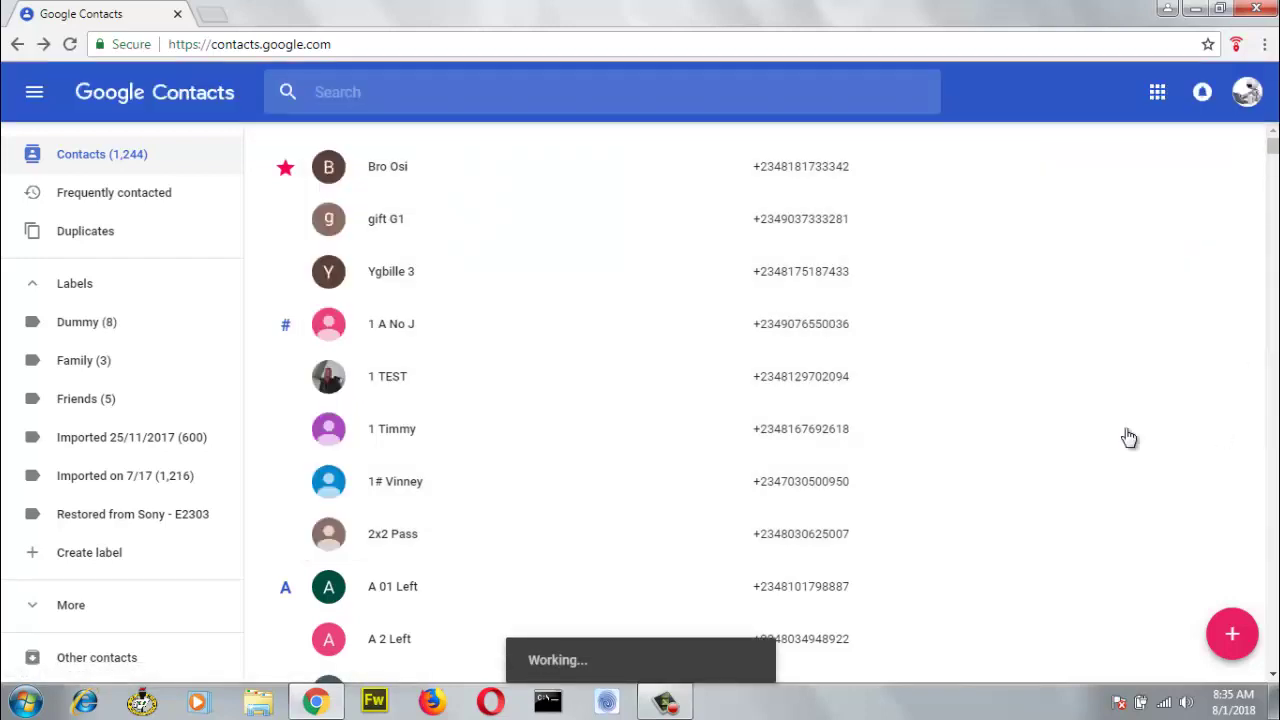
pyautogui.click(142, 333)
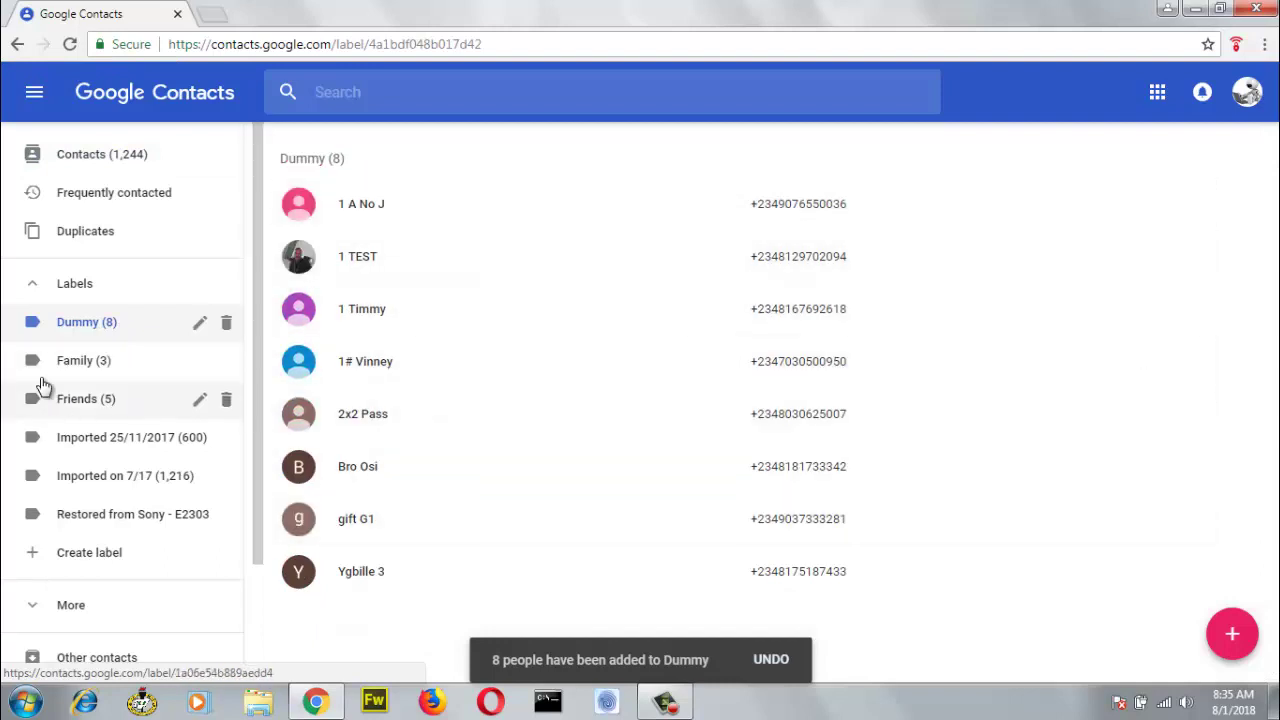
# - From the full contact list, delete the Dummy label while keeping all of its contacts
pyautogui.click(110, 163)
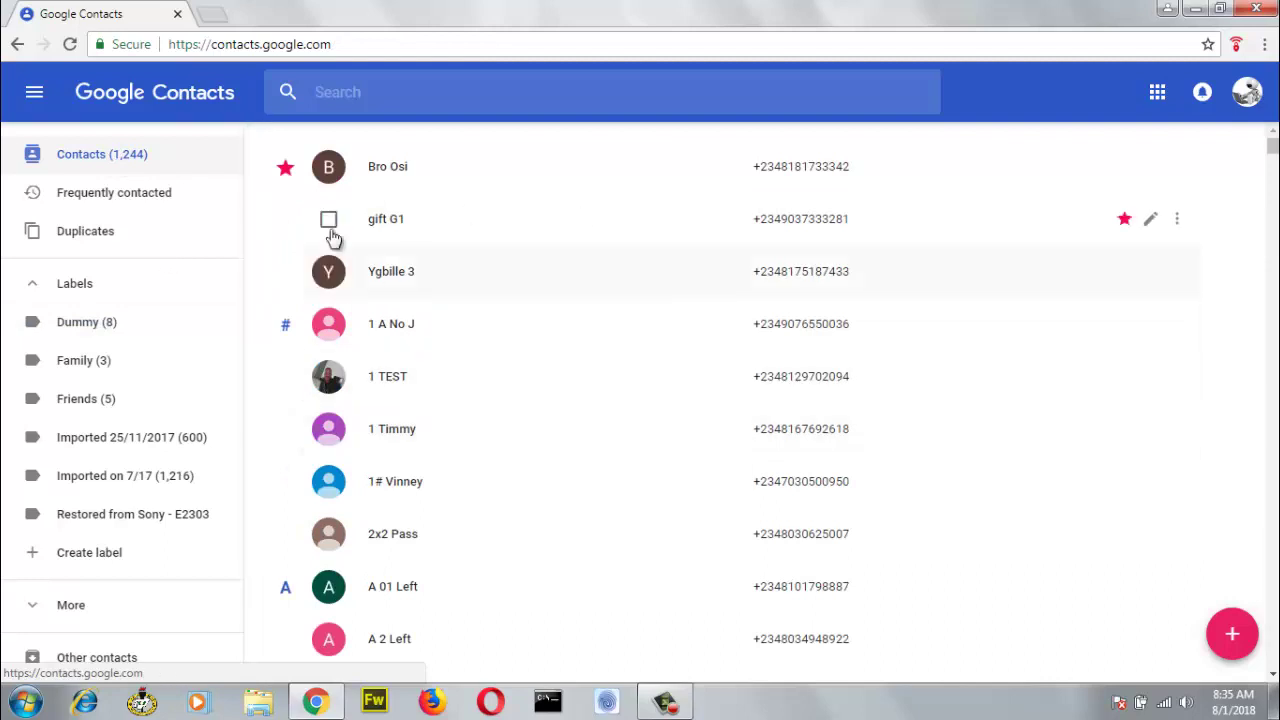
pyautogui.scroll(-4, 505, 428)
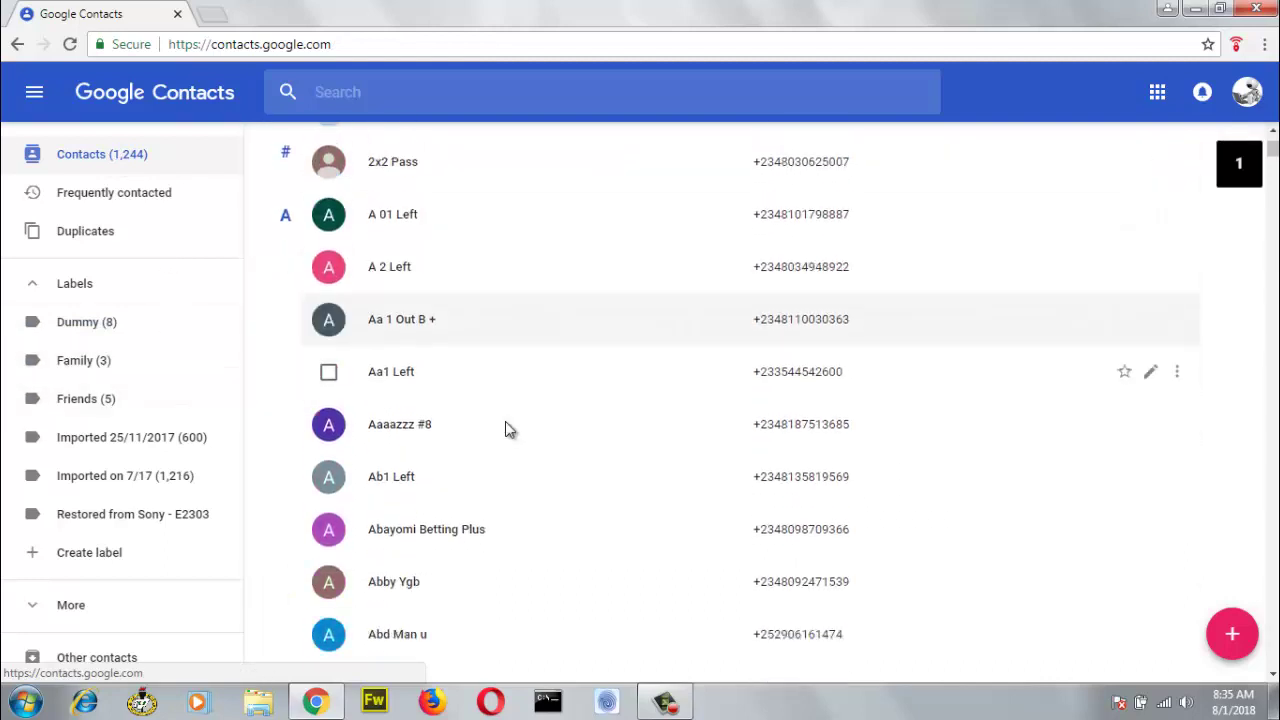
pyautogui.scroll(4, 505, 428)
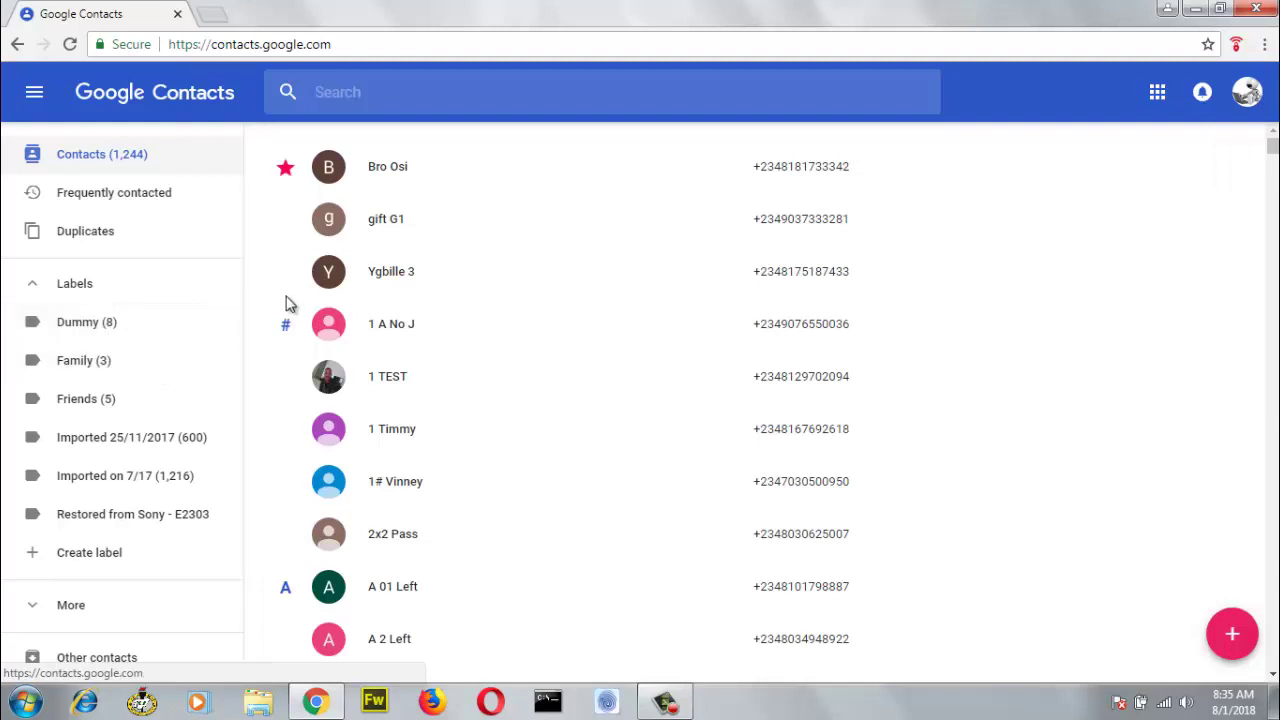
pyautogui.moveTo(230, 336)
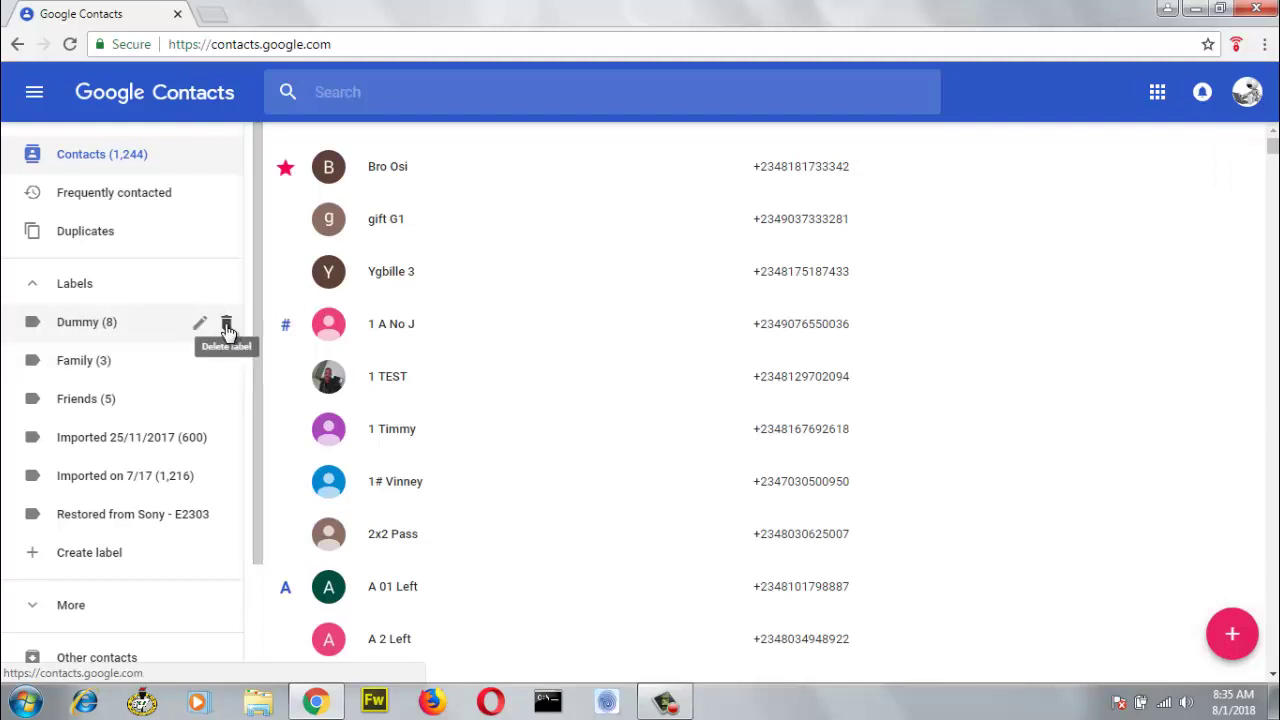
pyautogui.click(227, 326)
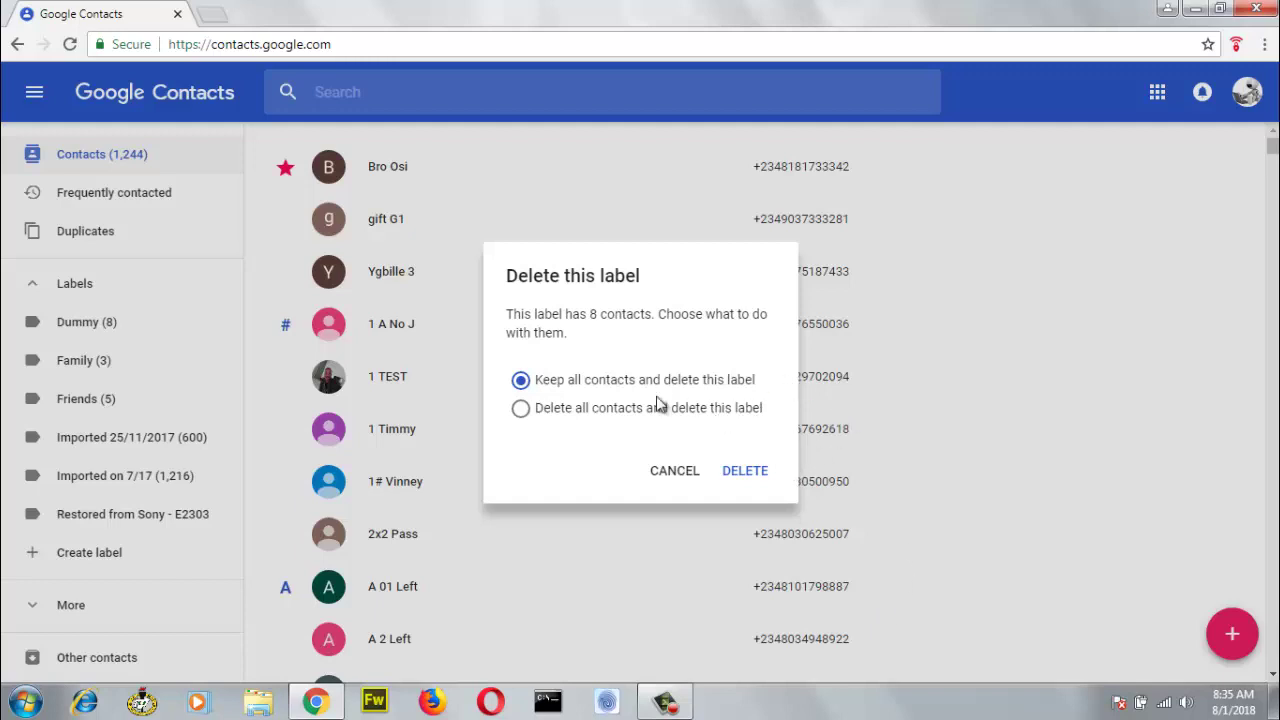
pyautogui.click(521, 410)
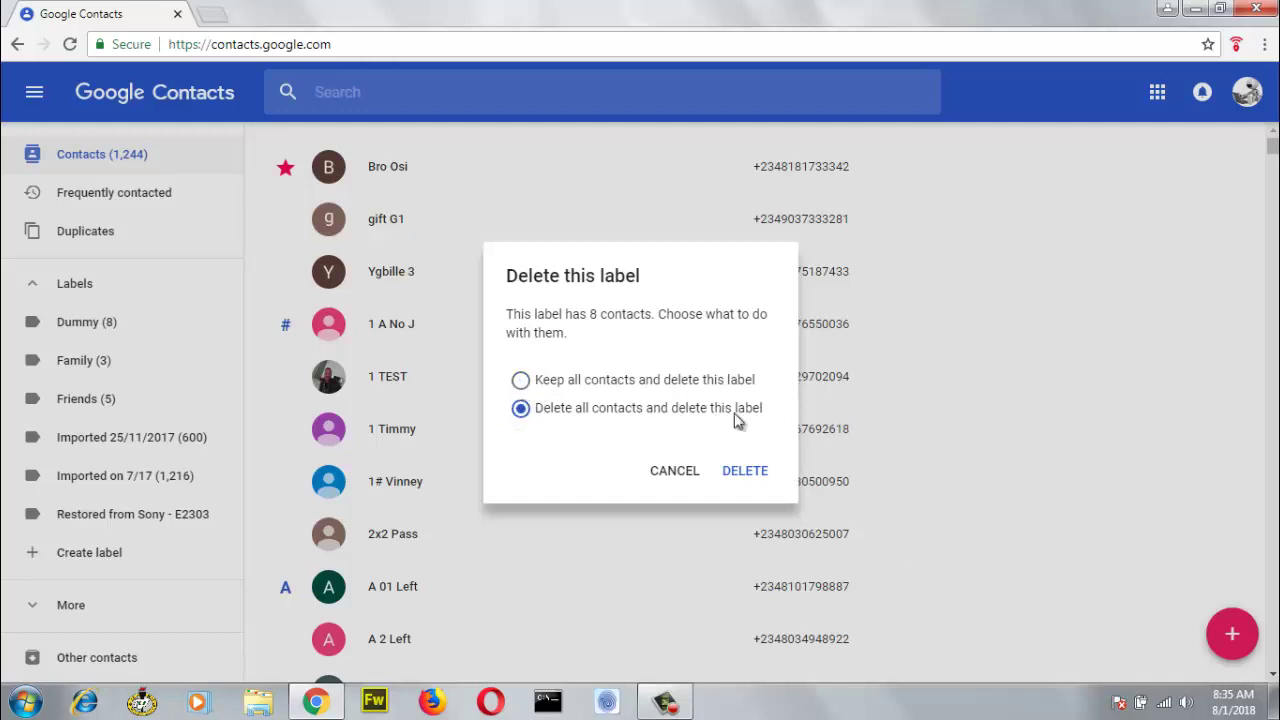
pyautogui.click(522, 382)
pyautogui.click(748, 476)
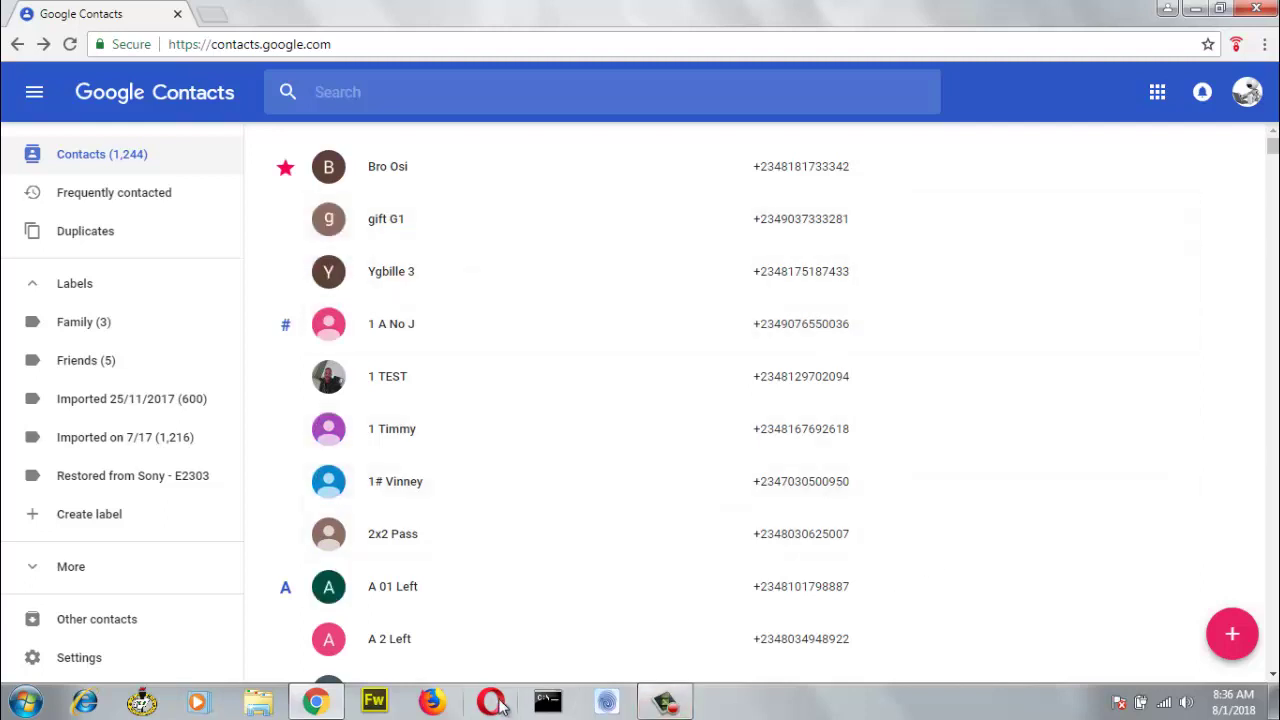
pyautogui.click(665, 702)
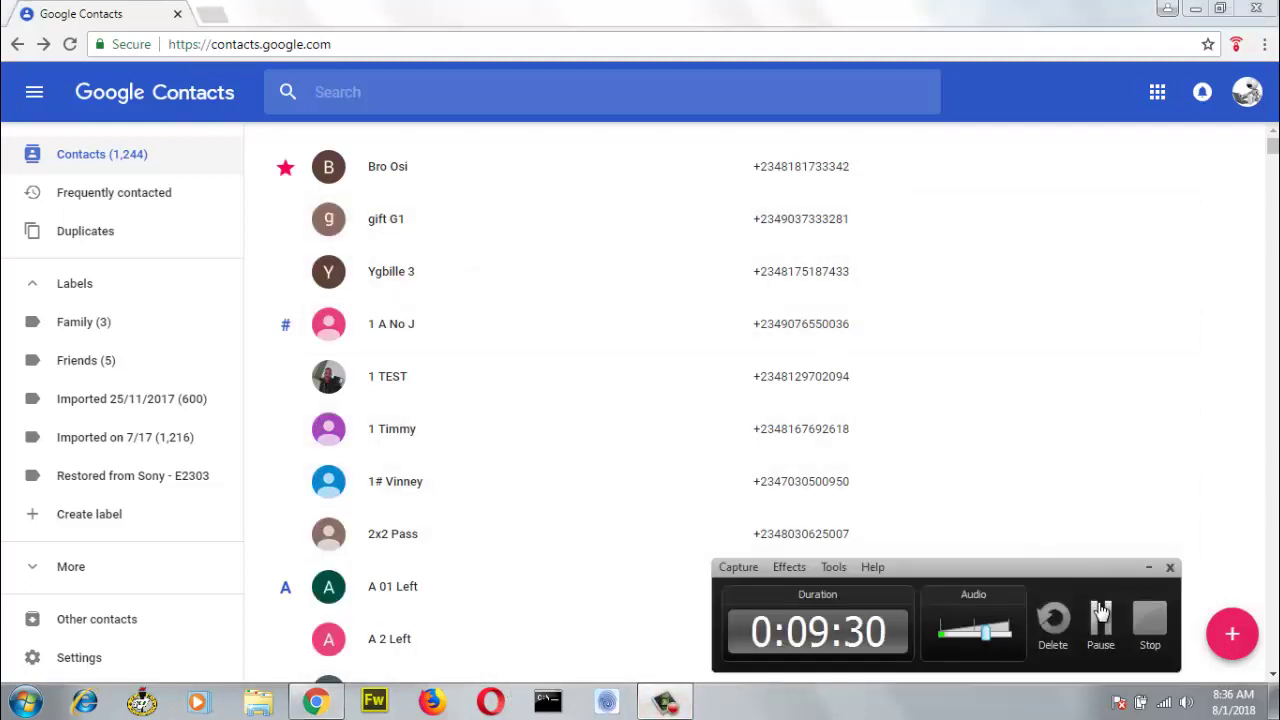
pyautogui.click(1150, 618)
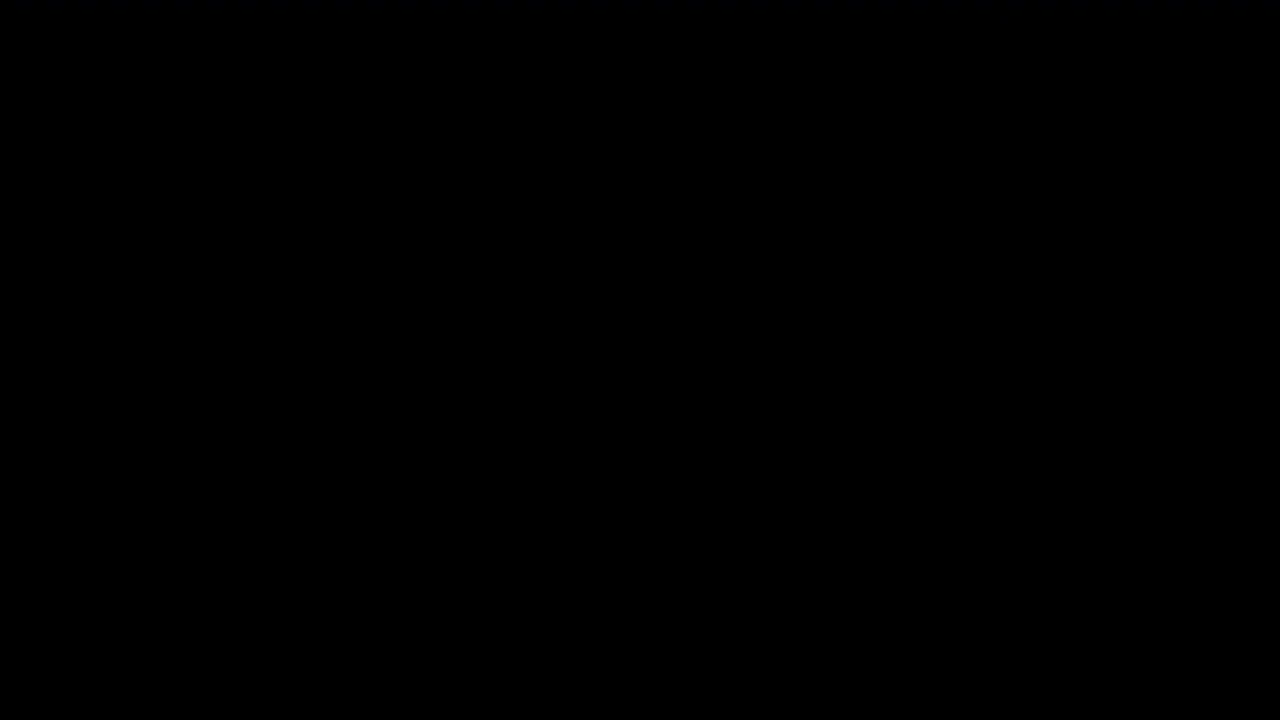